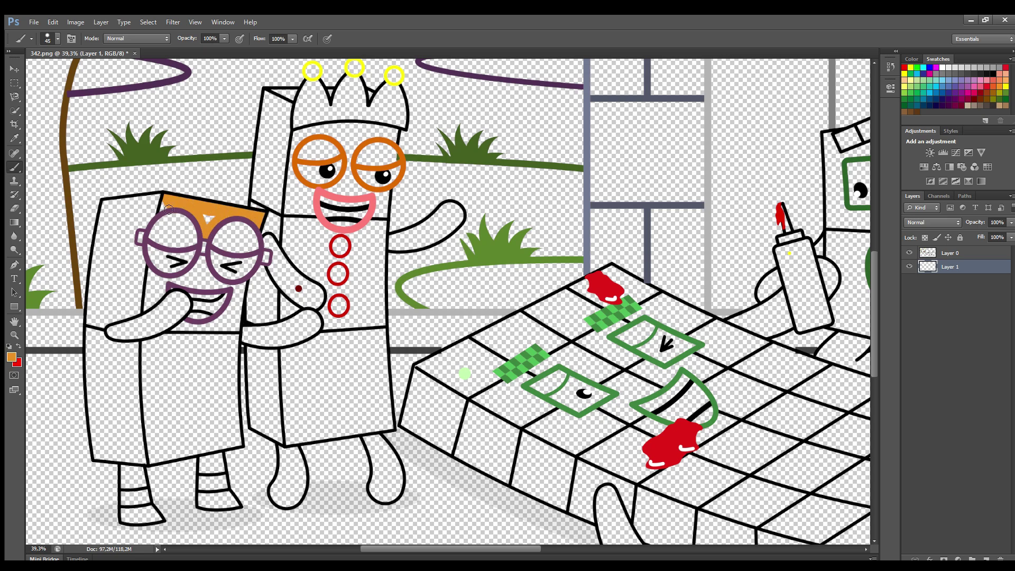
Fill the bespectacled block character's front face with orange and its side face with a darker orange on Layer 1.
{"action": "mouse_move", "coordinate": [205, 267]}
{"action": "left_mouse_down"}
{"action": "mouse_move", "coordinate": [243, 289]}
{"action": "mouse_move", "coordinate": [232, 367]}
{"action": "mouse_move", "coordinate": [238, 444]}
{"action": "mouse_move", "coordinate": [154, 461]}
{"action": "mouse_move", "coordinate": [147, 346]}
{"action": "mouse_move", "coordinate": [204, 327]}
{"action": "mouse_move", "coordinate": [235, 300]}
{"action": "mouse_move", "coordinate": [183, 283]}
{"action": "mouse_move", "coordinate": [147, 307]}
{"action": "mouse_move", "coordinate": [152, 277]}
{"action": "mouse_move", "coordinate": [164, 294]}
{"action": "mouse_move", "coordinate": [206, 281]}
{"action": "left_mouse_up"}
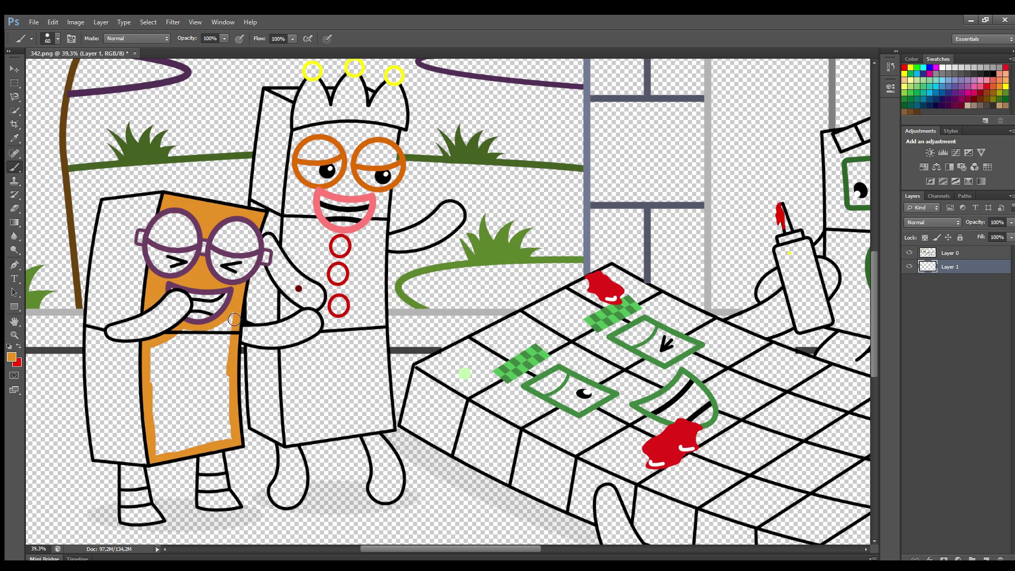
{"action": "mouse_move", "coordinate": [234, 320]}
{"action": "left_mouse_down"}
{"action": "mouse_move", "coordinate": [228, 426]}
{"action": "mouse_move", "coordinate": [174, 453]}
{"action": "mouse_move", "coordinate": [157, 403]}
{"action": "mouse_move", "coordinate": [175, 345]}
{"action": "mouse_move", "coordinate": [224, 333]}
{"action": "mouse_move", "coordinate": [216, 419]}
{"action": "mouse_move", "coordinate": [164, 445]}
{"action": "mouse_move", "coordinate": [176, 342]}
{"action": "mouse_move", "coordinate": [216, 370]}
{"action": "mouse_move", "coordinate": [170, 410]}
{"action": "mouse_move", "coordinate": [209, 429]}
{"action": "mouse_move", "coordinate": [213, 417]}
{"action": "mouse_move", "coordinate": [164, 412]}
{"action": "left_mouse_up"}
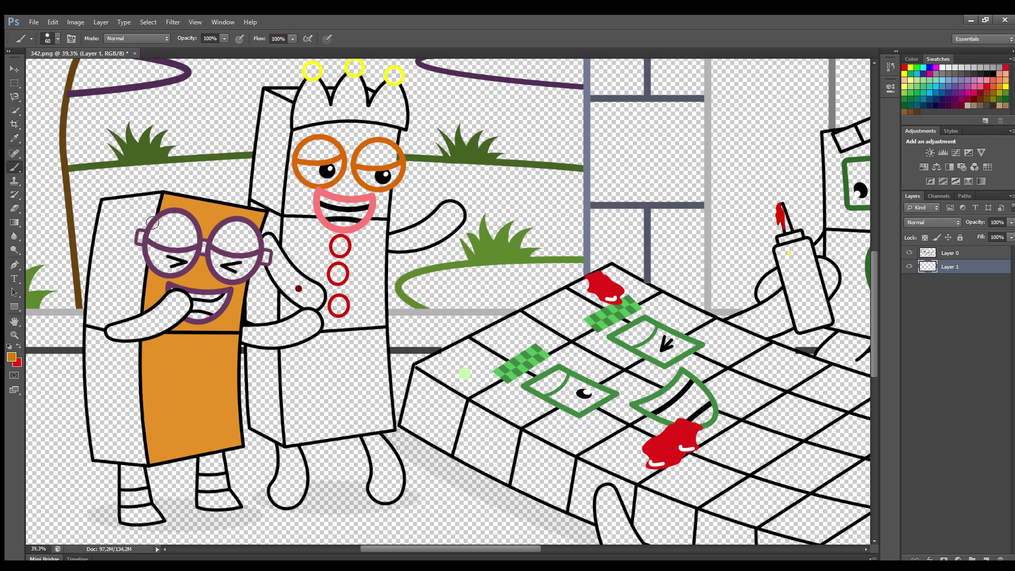
{"action": "mouse_move", "coordinate": [158, 200]}
{"action": "left_mouse_down"}
{"action": "mouse_move", "coordinate": [134, 234]}
{"action": "mouse_move", "coordinate": [145, 268]}
{"action": "mouse_move", "coordinate": [138, 312]}
{"action": "mouse_move", "coordinate": [118, 321]}
{"action": "mouse_move", "coordinate": [118, 346]}
{"action": "mouse_move", "coordinate": [135, 349]}
{"action": "mouse_move", "coordinate": [139, 462]}
{"action": "mouse_move", "coordinate": [100, 454]}
{"action": "mouse_move", "coordinate": [100, 256]}
{"action": "mouse_move", "coordinate": [108, 210]}
{"action": "mouse_move", "coordinate": [154, 216]}
{"action": "mouse_move", "coordinate": [124, 223]}
{"action": "mouse_move", "coordinate": [107, 272]}
{"action": "mouse_move", "coordinate": [129, 307]}
{"action": "mouse_move", "coordinate": [113, 271]}
{"action": "mouse_move", "coordinate": [130, 268]}
{"action": "mouse_move", "coordinate": [100, 379]}
{"action": "mouse_move", "coordinate": [106, 424]}
{"action": "mouse_move", "coordinate": [134, 452]}
{"action": "mouse_move", "coordinate": [122, 355]}
{"action": "mouse_move", "coordinate": [112, 433]}
{"action": "mouse_move", "coordinate": [119, 378]}
{"action": "mouse_move", "coordinate": [122, 455]}
{"action": "left_mouse_up"}
Paint the orange character's shoes in the light orange of its front face and its sock bands white.
{"action": "key", "text": "i"}
{"action": "key", "text": "b"}
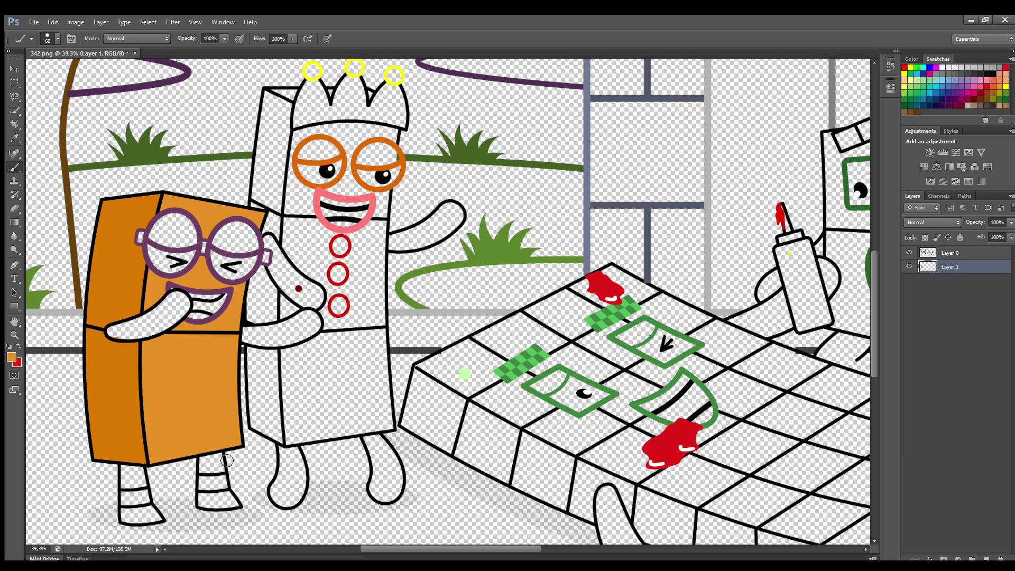
{"action": "mouse_move", "coordinate": [202, 496]}
{"action": "left_mouse_down"}
{"action": "mouse_move", "coordinate": [235, 502]}
{"action": "mouse_move", "coordinate": [212, 505]}
{"action": "mouse_move", "coordinate": [225, 502]}
{"action": "left_mouse_up"}
{"action": "mouse_move", "coordinate": [125, 511]}
{"action": "left_mouse_down"}
{"action": "mouse_move", "coordinate": [158, 517]}
{"action": "mouse_move", "coordinate": [131, 522]}
{"action": "left_mouse_up"}
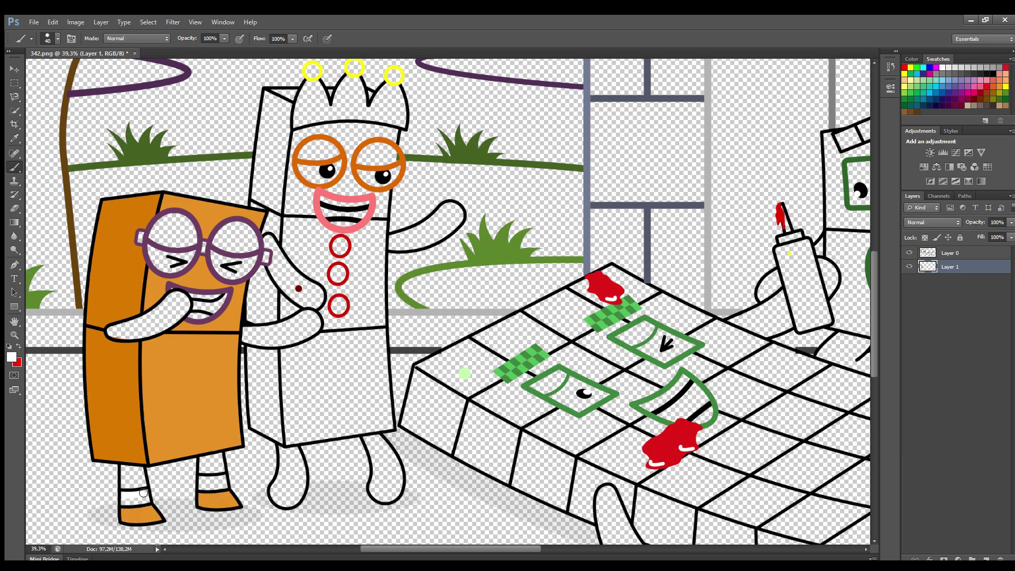
Paint the orange character's eyelids, arms and legs in the purple of its glasses, its eyes and teeth white, and its open mouth black.
{"action": "left_click", "coordinate": [184, 239], "text": "alt"}
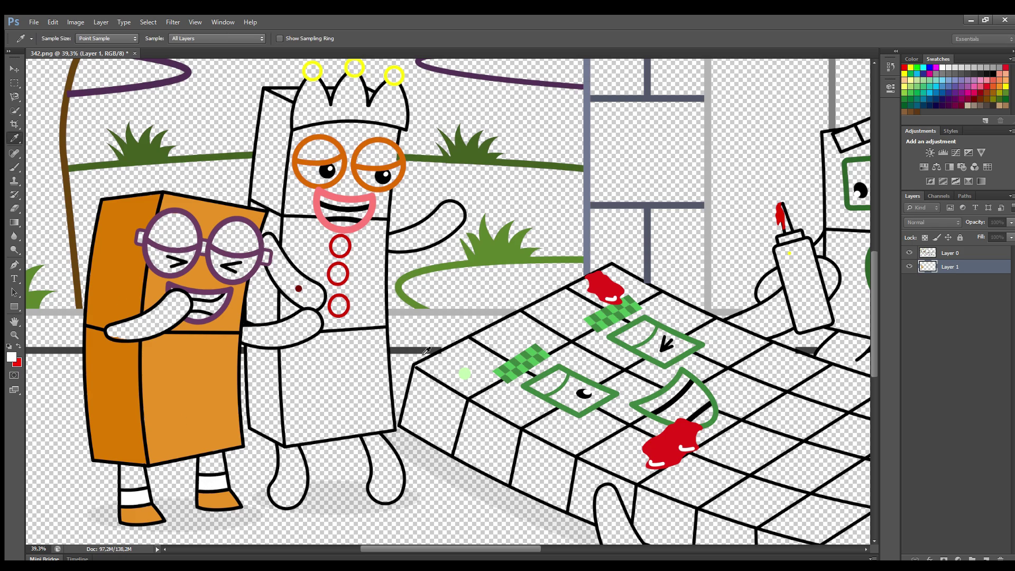
{"action": "mouse_move", "coordinate": [150, 240]}
{"action": "left_mouse_down"}
{"action": "mouse_move", "coordinate": [180, 245]}
{"action": "mouse_move", "coordinate": [165, 226]}
{"action": "mouse_move", "coordinate": [253, 236]}
{"action": "mouse_move", "coordinate": [224, 240]}
{"action": "left_mouse_up"}
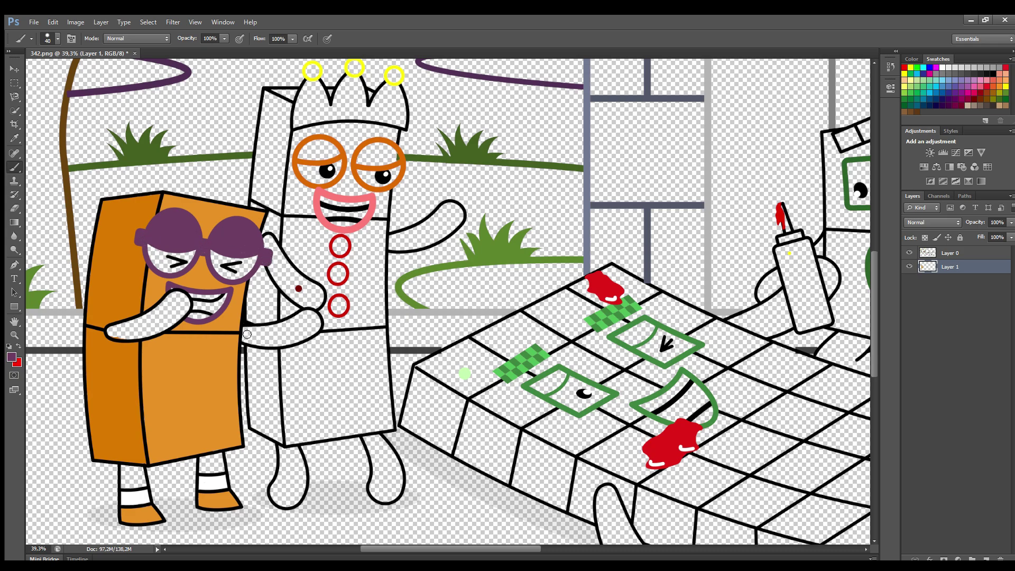
{"action": "mouse_move", "coordinate": [247, 335]}
{"action": "left_mouse_down"}
{"action": "mouse_move", "coordinate": [314, 318]}
{"action": "mouse_move", "coordinate": [306, 336]}
{"action": "mouse_move", "coordinate": [244, 339]}
{"action": "mouse_move", "coordinate": [277, 339]}
{"action": "left_mouse_up"}
{"action": "mouse_move", "coordinate": [186, 302]}
{"action": "left_mouse_down"}
{"action": "mouse_move", "coordinate": [174, 322]}
{"action": "mouse_move", "coordinate": [112, 332]}
{"action": "mouse_move", "coordinate": [176, 300]}
{"action": "mouse_move", "coordinate": [137, 328]}
{"action": "left_mouse_up"}
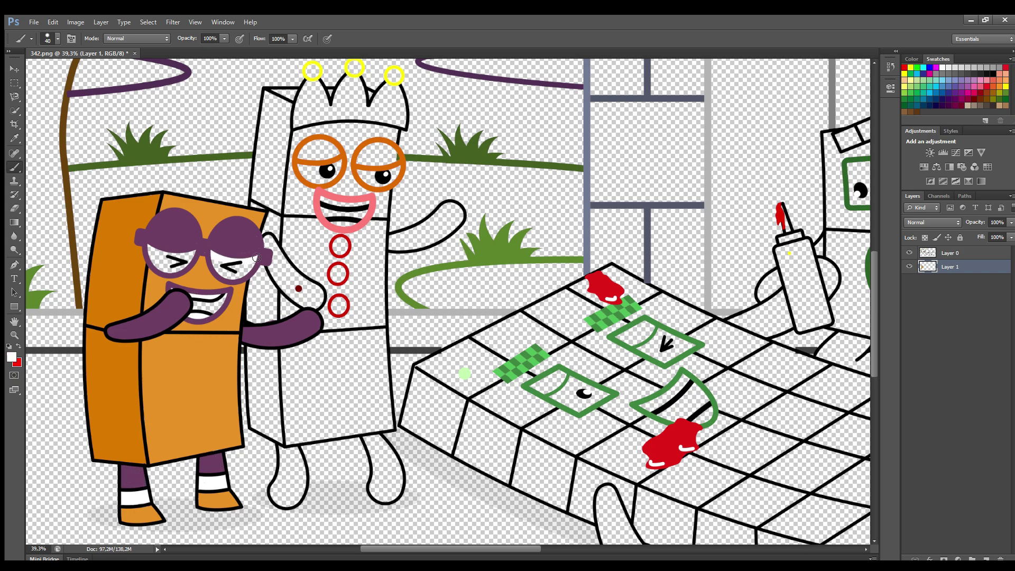
{"action": "left_click_drag", "start_coordinate": [257, 257], "coordinate": [241, 266]}
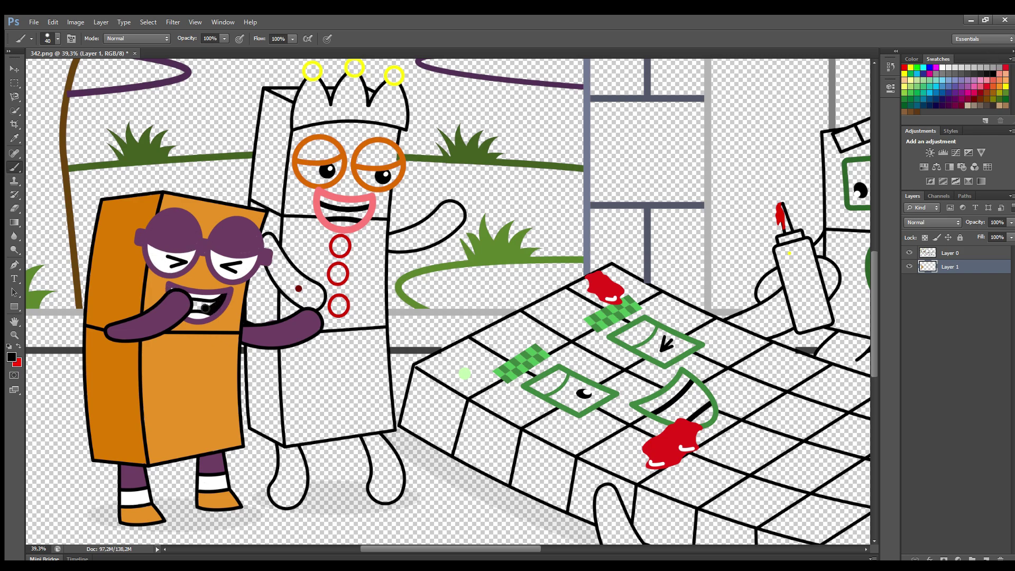
Fill the three balls on the tall character's crown with yellow and the crown itself with red.
{"action": "left_click", "coordinate": [320, 78], "text": "alt"}
{"action": "scroll", "coordinate": [299, 91], "scroll_direction": "up", "scroll_amount": 1}
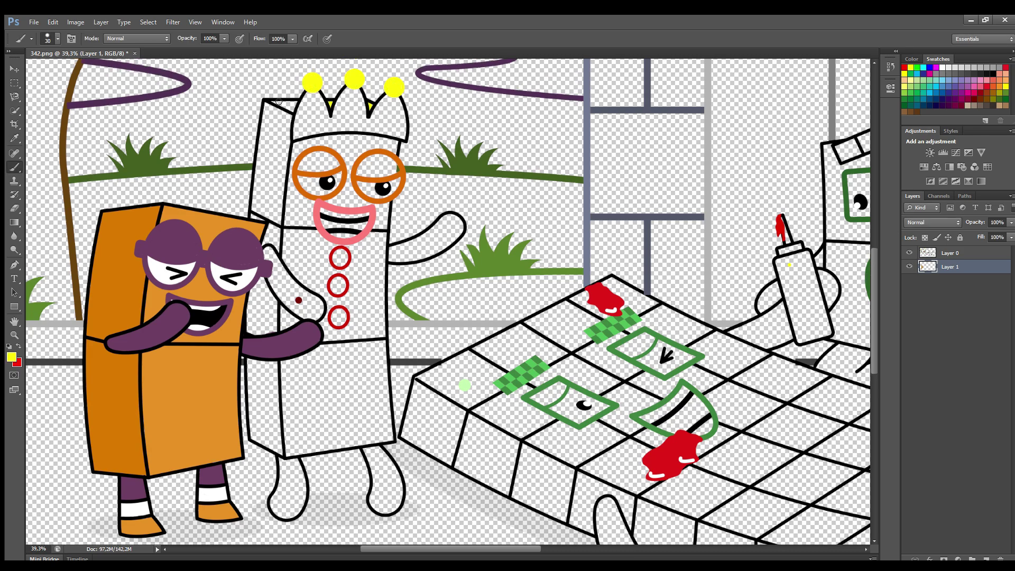
{"action": "key", "text": "bracketright"}
{"action": "key", "text": "bracketright"}
{"action": "key", "text": "bracketright"}
{"action": "mouse_move", "coordinate": [297, 138]}
{"action": "left_mouse_down"}
{"action": "mouse_move", "coordinate": [310, 97]}
{"action": "mouse_move", "coordinate": [332, 120]}
{"action": "mouse_move", "coordinate": [359, 94]}
{"action": "mouse_move", "coordinate": [369, 119]}
{"action": "mouse_move", "coordinate": [398, 102]}
{"action": "mouse_move", "coordinate": [403, 139]}
{"action": "mouse_move", "coordinate": [299, 135]}
{"action": "mouse_move", "coordinate": [333, 127]}
{"action": "mouse_move", "coordinate": [315, 104]}
{"action": "mouse_move", "coordinate": [329, 124]}
{"action": "mouse_move", "coordinate": [349, 105]}
{"action": "mouse_move", "coordinate": [343, 125]}
{"action": "mouse_move", "coordinate": [390, 118]}
{"action": "left_mouse_up"}
{"action": "key", "text": "bracketright"}
{"action": "key", "text": "bracketleft"}
Fill the tall crowned character's front face with yellow, working around its eyes, mouth and buttons.
{"action": "left_click", "coordinate": [283, 106], "text": "alt"}
{"action": "mouse_move", "coordinate": [300, 149]}
{"action": "left_mouse_down"}
{"action": "mouse_move", "coordinate": [357, 139]}
{"action": "mouse_move", "coordinate": [396, 151]}
{"action": "mouse_move", "coordinate": [346, 157]}
{"action": "mouse_move", "coordinate": [365, 148]}
{"action": "left_mouse_up"}
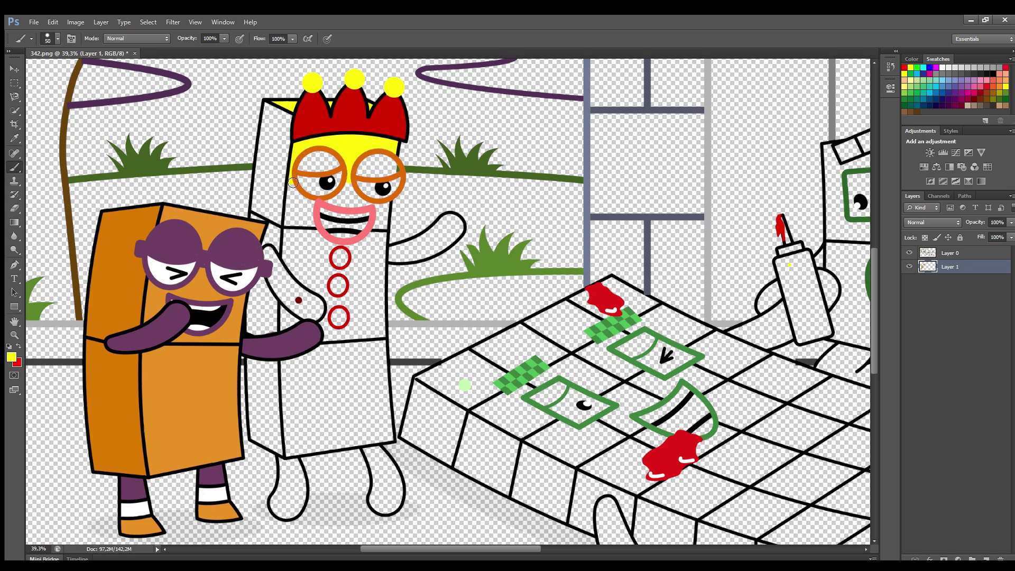
{"action": "mouse_move", "coordinate": [293, 182]}
{"action": "left_mouse_down"}
{"action": "mouse_move", "coordinate": [331, 203]}
{"action": "mouse_move", "coordinate": [352, 192]}
{"action": "mouse_move", "coordinate": [387, 208]}
{"action": "mouse_move", "coordinate": [341, 200]}
{"action": "mouse_move", "coordinate": [386, 222]}
{"action": "mouse_move", "coordinate": [392, 436]}
{"action": "mouse_move", "coordinate": [295, 455]}
{"action": "mouse_move", "coordinate": [289, 370]}
{"action": "mouse_move", "coordinate": [292, 392]}
{"action": "mouse_move", "coordinate": [297, 369]}
{"action": "mouse_move", "coordinate": [327, 356]}
{"action": "mouse_move", "coordinate": [333, 335]}
{"action": "mouse_move", "coordinate": [282, 308]}
{"action": "mouse_move", "coordinate": [296, 323]}
{"action": "mouse_move", "coordinate": [283, 329]}
{"action": "mouse_move", "coordinate": [351, 318]}
{"action": "left_mouse_up"}
{"action": "key", "text": "bracketright"}
{"action": "key", "text": "bracketleft"}
{"action": "key", "text": "bracketleft"}
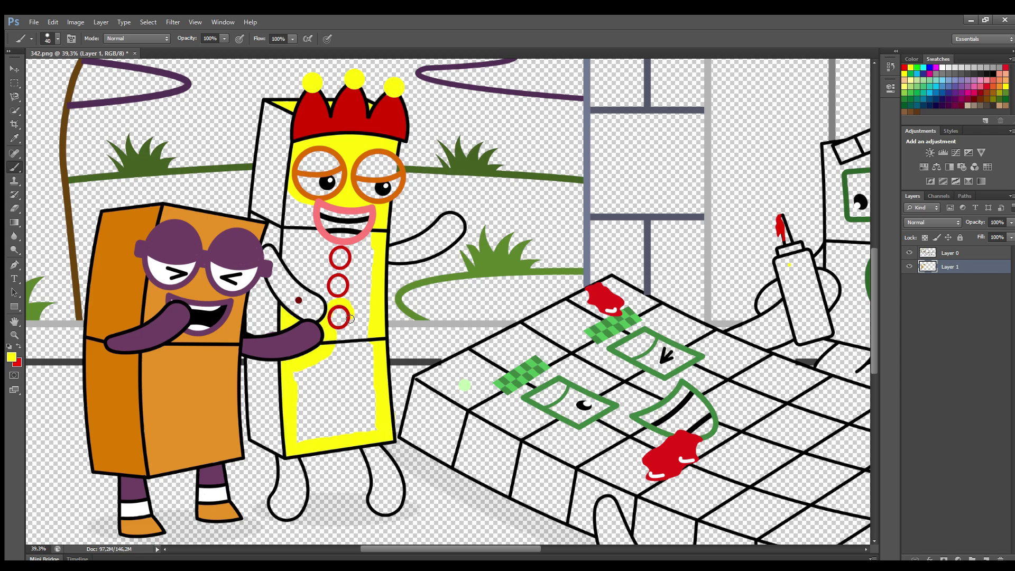
{"action": "mouse_move", "coordinate": [338, 270]}
{"action": "left_mouse_down"}
{"action": "mouse_move", "coordinate": [349, 247]}
{"action": "mouse_move", "coordinate": [345, 274]}
{"action": "mouse_move", "coordinate": [324, 292]}
{"action": "mouse_move", "coordinate": [290, 262]}
{"action": "mouse_move", "coordinate": [290, 227]}
{"action": "mouse_move", "coordinate": [289, 253]}
{"action": "left_mouse_up"}
{"action": "mouse_move", "coordinate": [301, 206]}
{"action": "left_mouse_down"}
{"action": "mouse_move", "coordinate": [327, 247]}
{"action": "mouse_move", "coordinate": [323, 286]}
{"action": "mouse_move", "coordinate": [299, 220]}
{"action": "mouse_move", "coordinate": [315, 267]}
{"action": "left_mouse_up"}
{"action": "key", "text": "bracketright"}
{"action": "mouse_move", "coordinate": [365, 238]}
{"action": "left_mouse_down"}
{"action": "mouse_move", "coordinate": [372, 428]}
{"action": "mouse_move", "coordinate": [302, 444]}
{"action": "mouse_move", "coordinate": [305, 377]}
{"action": "mouse_move", "coordinate": [360, 328]}
{"action": "mouse_move", "coordinate": [363, 269]}
{"action": "mouse_move", "coordinate": [367, 361]}
{"action": "mouse_move", "coordinate": [336, 432]}
{"action": "mouse_move", "coordinate": [333, 368]}
{"action": "mouse_move", "coordinate": [354, 420]}
{"action": "mouse_move", "coordinate": [344, 380]}
{"action": "left_mouse_up"}
{"action": "key", "text": "bracketright"}
Fill the side face of the yellow character with a slightly darker yellow.
{"action": "key", "text": "i"}
{"action": "left_click", "coordinate": [362, 440]}
{"action": "key", "text": "b"}
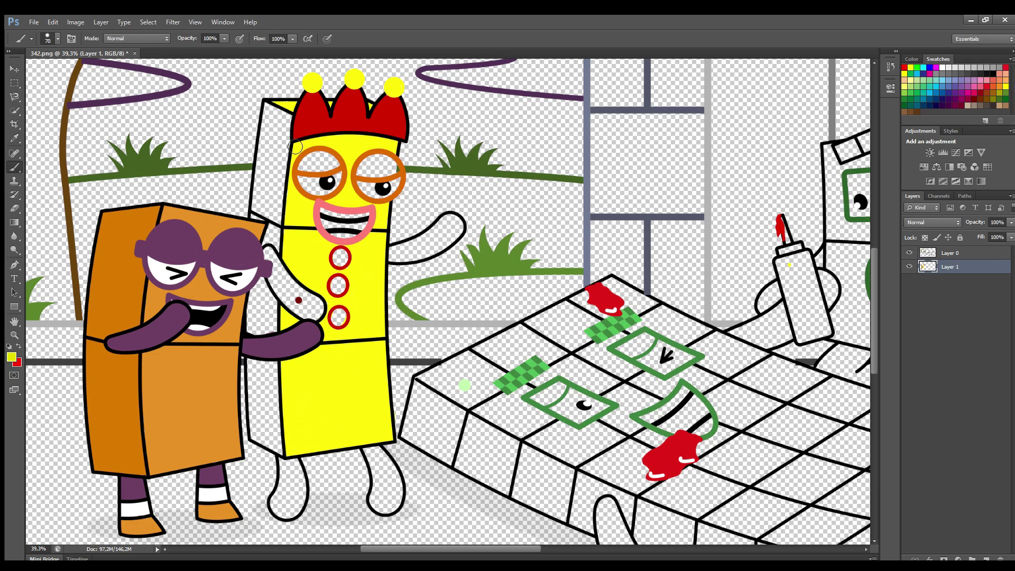
{"action": "mouse_move", "coordinate": [267, 106]}
{"action": "left_mouse_down"}
{"action": "mouse_move", "coordinate": [290, 122]}
{"action": "mouse_move", "coordinate": [277, 244]}
{"action": "mouse_move", "coordinate": [266, 245]}
{"action": "mouse_move", "coordinate": [258, 219]}
{"action": "mouse_move", "coordinate": [268, 116]}
{"action": "mouse_move", "coordinate": [284, 151]}
{"action": "mouse_move", "coordinate": [274, 130]}
{"action": "left_mouse_up"}
{"action": "key", "text": "bracketright"}
{"action": "key", "text": "bracketright"}
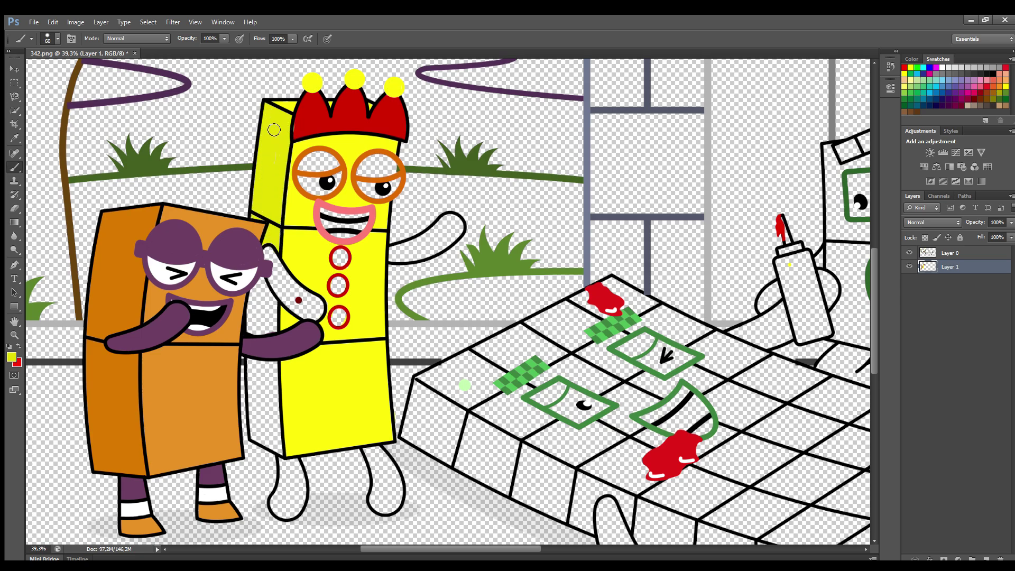
{"action": "mouse_move", "coordinate": [263, 286]}
{"action": "left_mouse_down"}
{"action": "mouse_move", "coordinate": [275, 309]}
{"action": "mouse_move", "coordinate": [272, 332]}
{"action": "mouse_move", "coordinate": [252, 332]}
{"action": "mouse_move", "coordinate": [256, 294]}
{"action": "mouse_move", "coordinate": [267, 325]}
{"action": "mouse_move", "coordinate": [252, 363]}
{"action": "mouse_move", "coordinate": [276, 370]}
{"action": "mouse_move", "coordinate": [280, 449]}
{"action": "mouse_move", "coordinate": [256, 436]}
{"action": "mouse_move", "coordinate": [251, 369]}
{"action": "mouse_move", "coordinate": [260, 429]}
{"action": "mouse_move", "coordinate": [271, 372]}
{"action": "left_mouse_up"}
Paint the yellow character's arms and legs dark red and its three round buttons bright red.
{"action": "left_click", "coordinate": [334, 315], "text": "alt"}
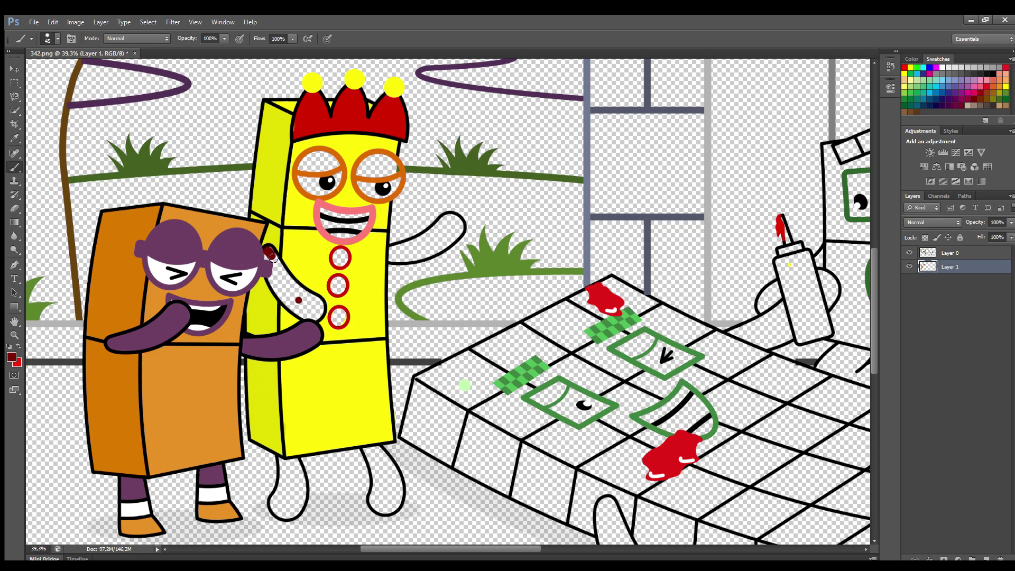
{"action": "mouse_move", "coordinate": [272, 257]}
{"action": "left_mouse_down"}
{"action": "mouse_move", "coordinate": [319, 316]}
{"action": "mouse_move", "coordinate": [282, 281]}
{"action": "left_mouse_up"}
{"action": "mouse_move", "coordinate": [391, 250]}
{"action": "left_mouse_down"}
{"action": "mouse_move", "coordinate": [458, 226]}
{"action": "mouse_move", "coordinate": [408, 255]}
{"action": "mouse_move", "coordinate": [455, 224]}
{"action": "left_mouse_up"}
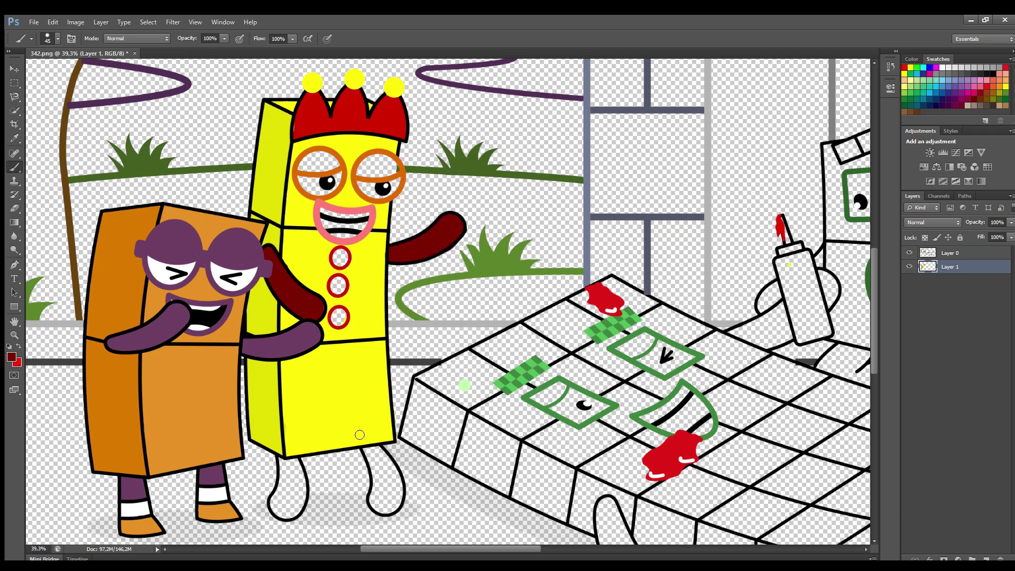
{"action": "mouse_move", "coordinate": [380, 450]}
{"action": "left_mouse_down"}
{"action": "mouse_move", "coordinate": [397, 478]}
{"action": "mouse_move", "coordinate": [396, 506]}
{"action": "mouse_move", "coordinate": [376, 503]}
{"action": "mouse_move", "coordinate": [368, 453]}
{"action": "mouse_move", "coordinate": [391, 485]}
{"action": "mouse_move", "coordinate": [376, 505]}
{"action": "left_mouse_up"}
{"action": "mouse_move", "coordinate": [293, 470]}
{"action": "left_mouse_down"}
{"action": "mouse_move", "coordinate": [302, 510]}
{"action": "mouse_move", "coordinate": [276, 502]}
{"action": "mouse_move", "coordinate": [284, 465]}
{"action": "mouse_move", "coordinate": [288, 510]}
{"action": "left_mouse_up"}
{"action": "left_click", "coordinate": [345, 267], "text": "alt"}
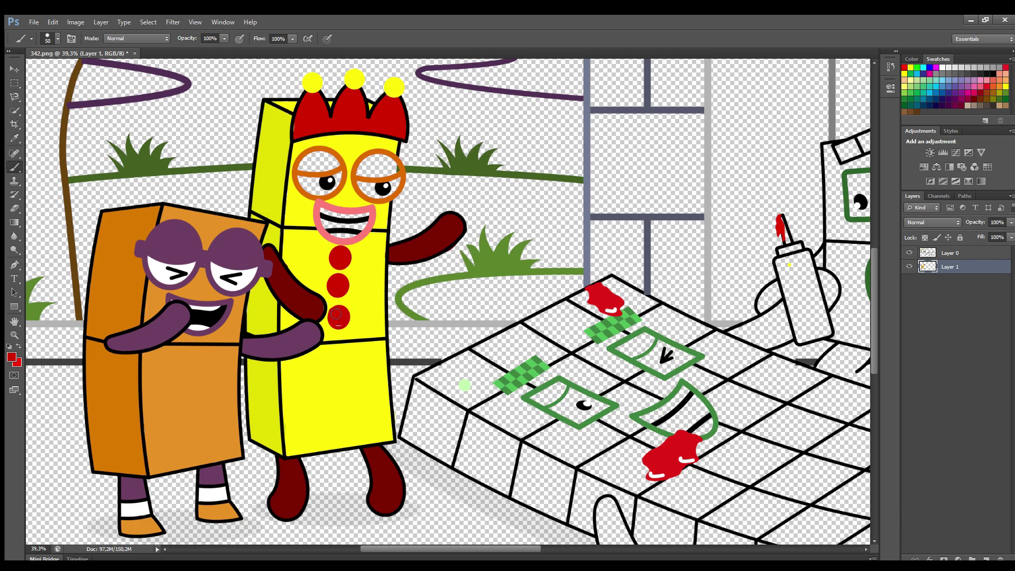
Fill the yellow character's upper eyelids with the orange of its eye outlines, keeping Layer 1 as the painting layer.
{"action": "left_click", "coordinate": [296, 182], "text": "alt"}
{"action": "mouse_move", "coordinate": [341, 162]}
{"action": "left_mouse_down"}
{"action": "mouse_move", "coordinate": [310, 159]}
{"action": "mouse_move", "coordinate": [361, 172]}
{"action": "mouse_move", "coordinate": [397, 170]}
{"action": "left_mouse_up"}
{"action": "key", "text": "alt+bracketright"}
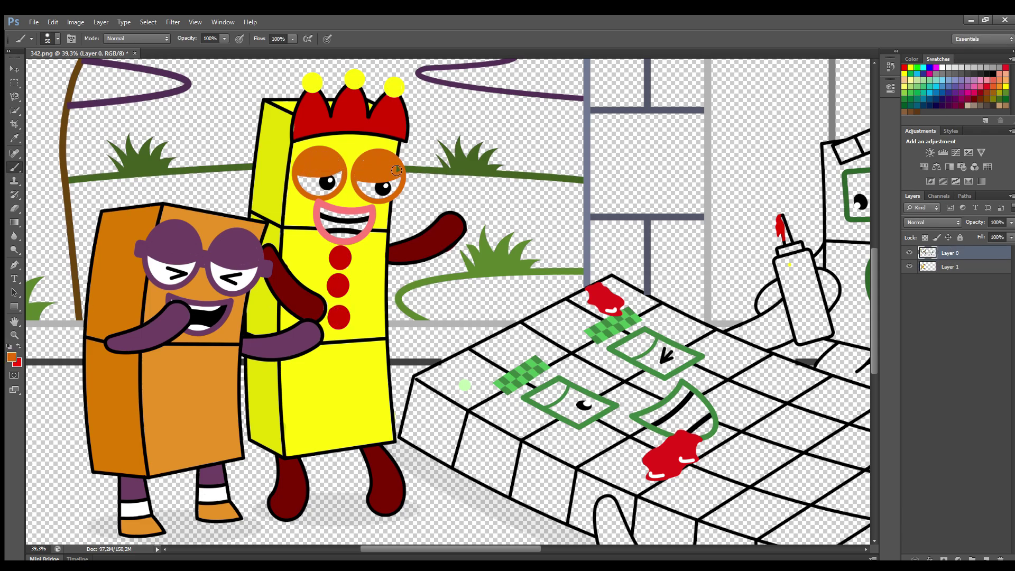
{"action": "left_click", "coordinate": [950, 267]}
Paint the yellow character's eyes and teeth white and the inside of its mouth black.
{"action": "left_click", "coordinate": [303, 181], "text": "alt"}
{"action": "left_click_drag", "start_coordinate": [336, 186], "coordinate": [303, 187]}
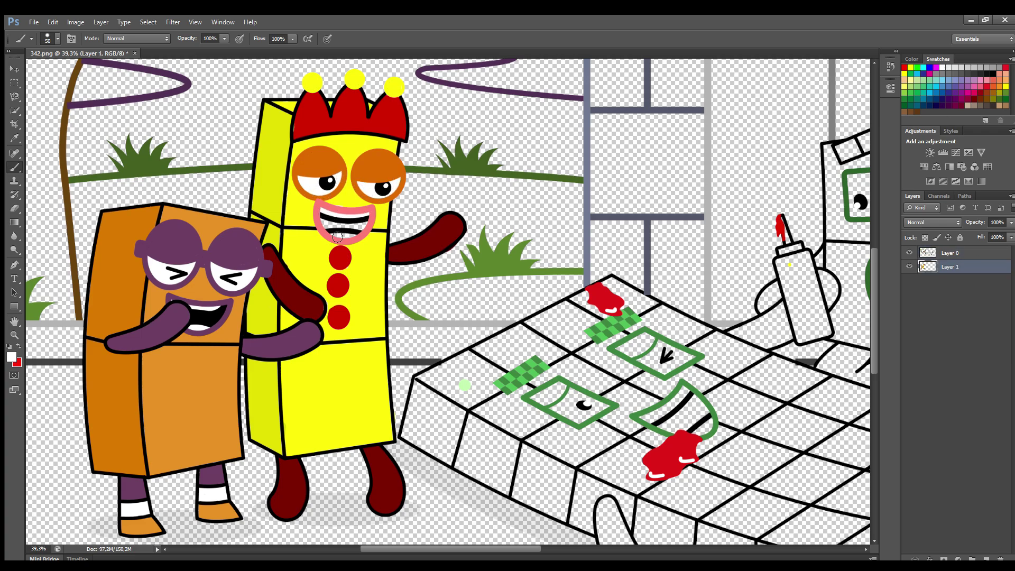
{"action": "left_click", "coordinate": [362, 207], "text": "alt"}
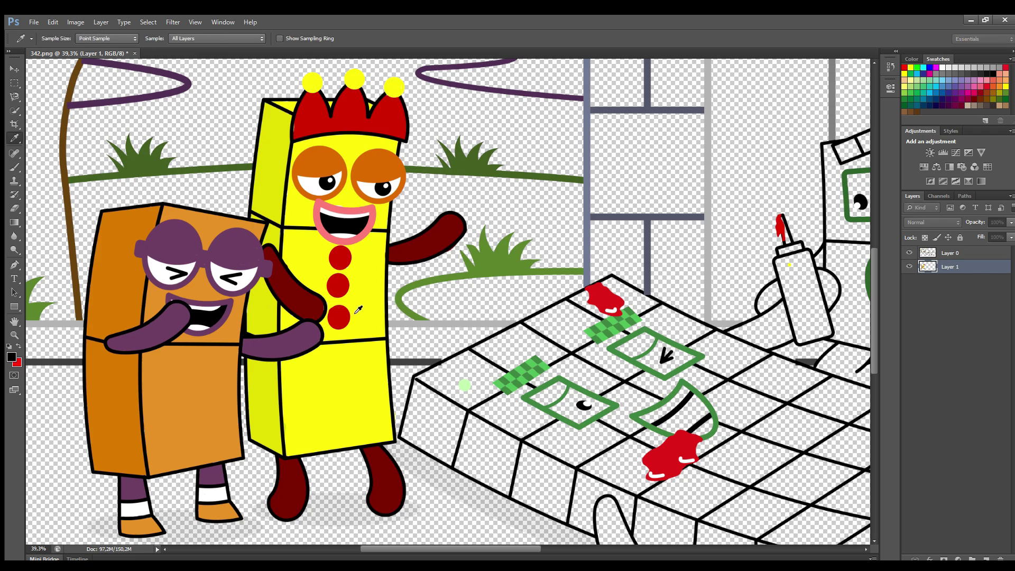
Fill the front face of the one-eyed cube character with red, sampled from the dot on its face.
{"action": "scroll", "coordinate": [435, 540], "scroll_direction": "right", "scroll_amount": 2}
{"action": "left_click_drag", "start_coordinate": [435, 541], "coordinate": [547, 540]}
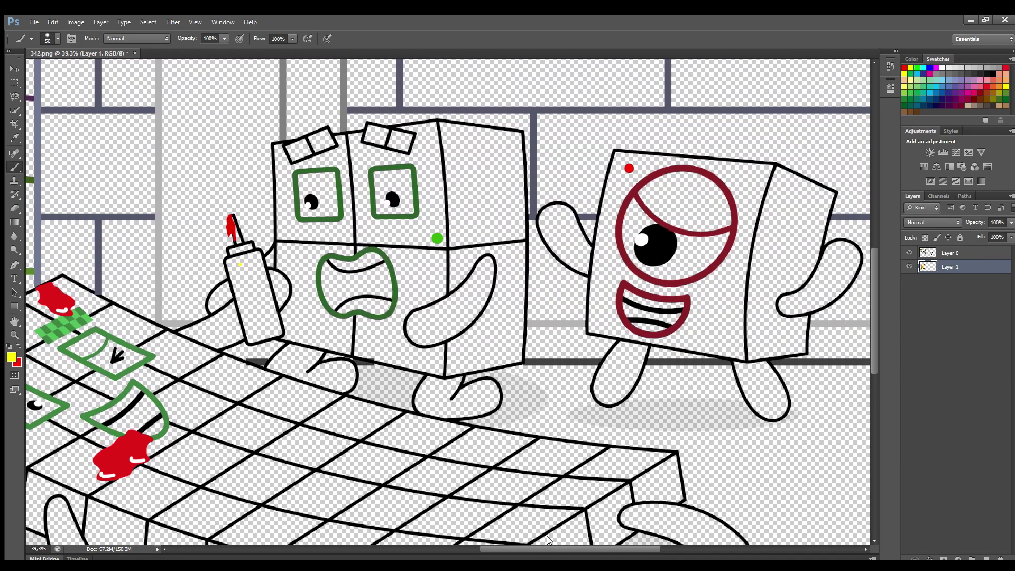
{"action": "left_click", "coordinate": [630, 168], "text": "alt"}
{"action": "mouse_move", "coordinate": [615, 153]}
{"action": "left_mouse_down"}
{"action": "mouse_move", "coordinate": [772, 171]}
{"action": "mouse_move", "coordinate": [751, 216]}
{"action": "mouse_move", "coordinate": [744, 358]}
{"action": "mouse_move", "coordinate": [595, 329]}
{"action": "mouse_move", "coordinate": [600, 262]}
{"action": "mouse_move", "coordinate": [616, 170]}
{"action": "mouse_move", "coordinate": [655, 170]}
{"action": "mouse_move", "coordinate": [626, 202]}
{"action": "mouse_move", "coordinate": [619, 257]}
{"action": "mouse_move", "coordinate": [657, 291]}
{"action": "mouse_move", "coordinate": [713, 284]}
{"action": "mouse_move", "coordinate": [724, 271]}
{"action": "mouse_move", "coordinate": [741, 222]}
{"action": "mouse_move", "coordinate": [718, 170]}
{"action": "mouse_move", "coordinate": [761, 178]}
{"action": "mouse_move", "coordinate": [624, 182]}
{"action": "left_mouse_up"}
{"action": "mouse_move", "coordinate": [614, 230]}
{"action": "left_mouse_down"}
{"action": "mouse_move", "coordinate": [616, 328]}
{"action": "mouse_move", "coordinate": [603, 265]}
{"action": "left_mouse_up"}
{"action": "mouse_move", "coordinate": [698, 307]}
{"action": "left_mouse_down"}
{"action": "mouse_move", "coordinate": [689, 330]}
{"action": "mouse_move", "coordinate": [717, 345]}
{"action": "mouse_move", "coordinate": [733, 325]}
{"action": "mouse_move", "coordinate": [744, 252]}
{"action": "mouse_move", "coordinate": [698, 326]}
{"action": "mouse_move", "coordinate": [716, 322]}
{"action": "mouse_move", "coordinate": [712, 308]}
{"action": "mouse_move", "coordinate": [719, 280]}
{"action": "left_mouse_up"}
Fill the side face of the one-eyed cube character with a darker red.
{"action": "key", "text": "i"}
{"action": "key", "text": "b"}
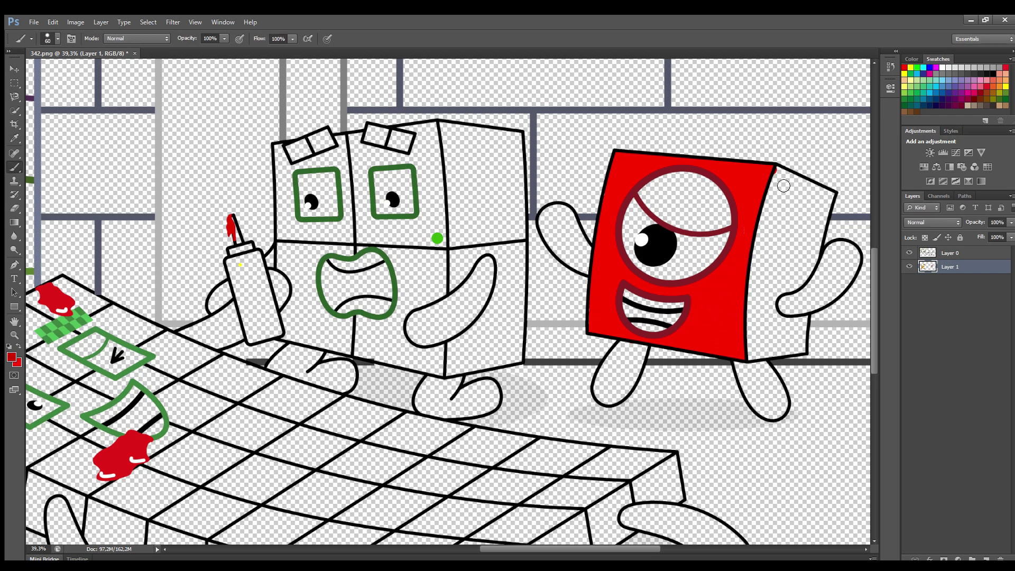
{"action": "mouse_move", "coordinate": [775, 168]}
{"action": "left_mouse_down"}
{"action": "mouse_move", "coordinate": [833, 199]}
{"action": "mouse_move", "coordinate": [818, 253]}
{"action": "mouse_move", "coordinate": [776, 317]}
{"action": "mouse_move", "coordinate": [805, 322]}
{"action": "mouse_move", "coordinate": [804, 352]}
{"action": "mouse_move", "coordinate": [766, 356]}
{"action": "mouse_move", "coordinate": [780, 358]}
{"action": "mouse_move", "coordinate": [753, 353]}
{"action": "mouse_move", "coordinate": [761, 242]}
{"action": "mouse_move", "coordinate": [774, 194]}
{"action": "mouse_move", "coordinate": [818, 200]}
{"action": "mouse_move", "coordinate": [802, 269]}
{"action": "mouse_move", "coordinate": [764, 300]}
{"action": "mouse_move", "coordinate": [798, 334]}
{"action": "mouse_move", "coordinate": [757, 324]}
{"action": "mouse_move", "coordinate": [777, 184]}
{"action": "mouse_move", "coordinate": [803, 204]}
{"action": "mouse_move", "coordinate": [781, 279]}
{"action": "mouse_move", "coordinate": [800, 210]}
{"action": "mouse_move", "coordinate": [783, 222]}
{"action": "left_mouse_up"}
Paint the red character's eyelid, both arms and both legs in the maroon of its eye outline.
{"action": "left_click", "coordinate": [650, 202], "text": "alt"}
{"action": "mouse_move", "coordinate": [650, 202]}
{"action": "left_mouse_down"}
{"action": "mouse_move", "coordinate": [683, 179]}
{"action": "mouse_move", "coordinate": [720, 197]}
{"action": "mouse_move", "coordinate": [729, 222]}
{"action": "mouse_move", "coordinate": [695, 227]}
{"action": "mouse_move", "coordinate": [651, 205]}
{"action": "mouse_move", "coordinate": [704, 192]}
{"action": "mouse_move", "coordinate": [672, 214]}
{"action": "mouse_move", "coordinate": [710, 229]}
{"action": "left_mouse_up"}
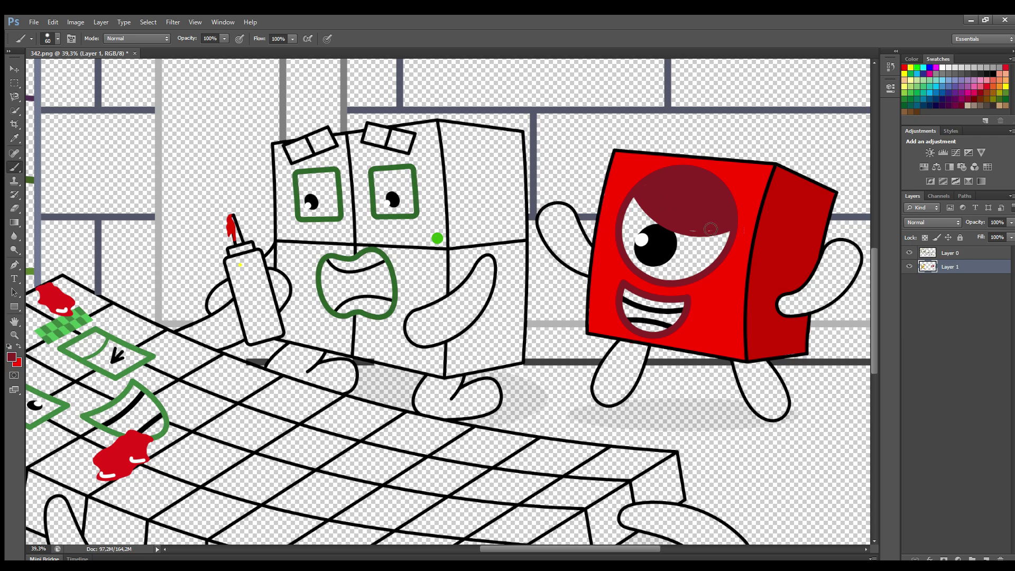
{"action": "mouse_move", "coordinate": [786, 303]}
{"action": "left_mouse_down"}
{"action": "mouse_move", "coordinate": [838, 252]}
{"action": "mouse_move", "coordinate": [850, 280]}
{"action": "mouse_move", "coordinate": [794, 308]}
{"action": "mouse_move", "coordinate": [837, 283]}
{"action": "left_mouse_up"}
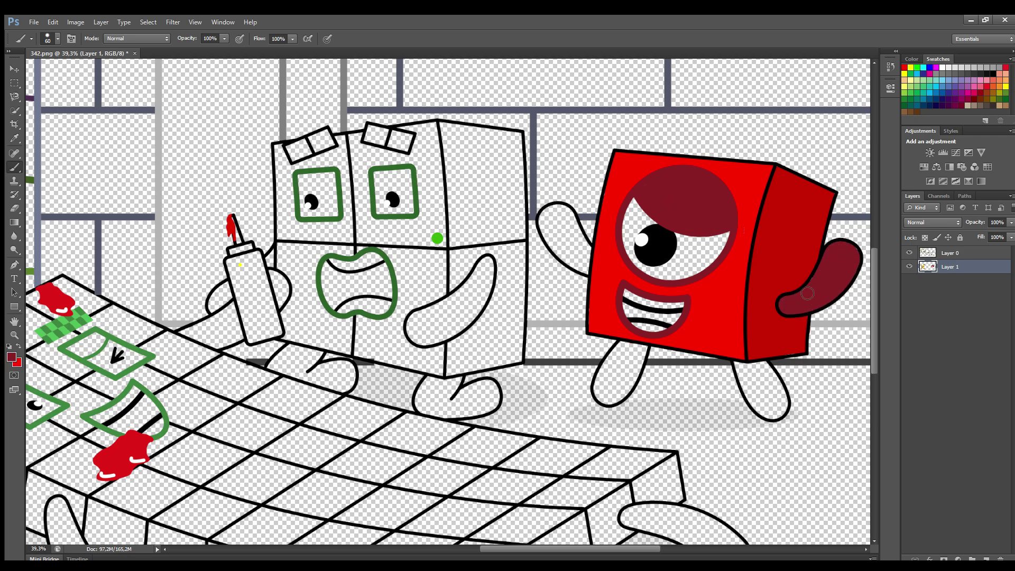
{"action": "mouse_move", "coordinate": [591, 254]}
{"action": "left_mouse_down"}
{"action": "mouse_move", "coordinate": [579, 270]}
{"action": "mouse_move", "coordinate": [545, 212]}
{"action": "mouse_move", "coordinate": [587, 248]}
{"action": "mouse_move", "coordinate": [567, 233]}
{"action": "left_mouse_up"}
{"action": "mouse_move", "coordinate": [646, 349]}
{"action": "left_mouse_down"}
{"action": "mouse_move", "coordinate": [617, 400]}
{"action": "mouse_move", "coordinate": [603, 371]}
{"action": "mouse_move", "coordinate": [626, 353]}
{"action": "mouse_move", "coordinate": [611, 387]}
{"action": "left_mouse_up"}
{"action": "mouse_move", "coordinate": [764, 364]}
{"action": "left_mouse_down"}
{"action": "mouse_move", "coordinate": [783, 400]}
{"action": "mouse_move", "coordinate": [741, 373]}
{"action": "mouse_move", "coordinate": [777, 396]}
{"action": "mouse_move", "coordinate": [747, 381]}
{"action": "left_mouse_up"}
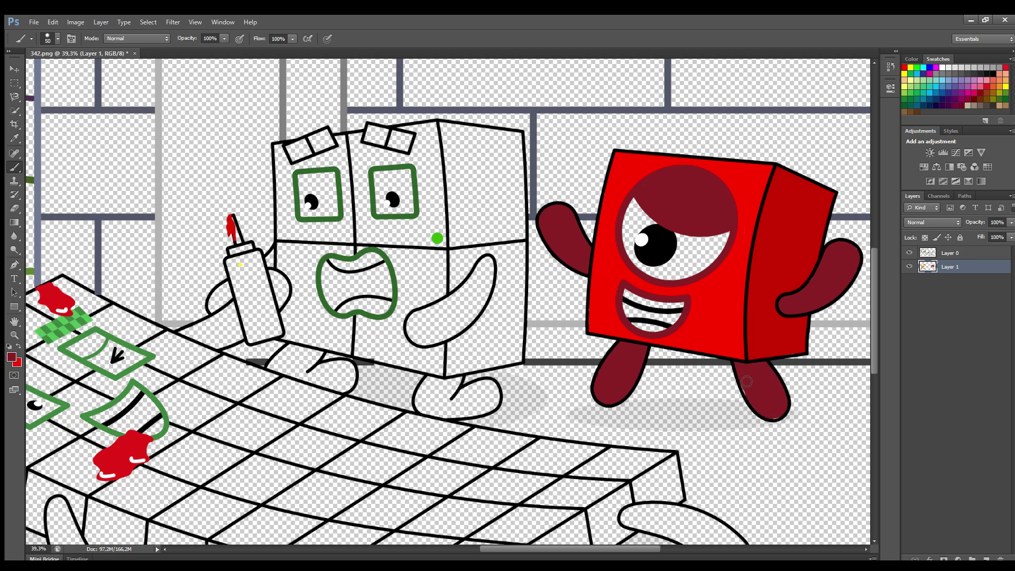
Paint the red character's eye and teeth white and the inside of its mouth black.
{"action": "key", "text": "bracketright"}
{"action": "key", "text": "bracketright"}
{"action": "mouse_move", "coordinate": [635, 203]}
{"action": "left_mouse_down"}
{"action": "mouse_move", "coordinate": [719, 259]}
{"action": "mouse_move", "coordinate": [645, 270]}
{"action": "mouse_move", "coordinate": [638, 231]}
{"action": "mouse_move", "coordinate": [682, 268]}
{"action": "left_mouse_up"}
{"action": "key", "text": "bracketleft"}
{"action": "mouse_move", "coordinate": [629, 297]}
{"action": "left_mouse_down"}
{"action": "mouse_move", "coordinate": [672, 305]}
{"action": "mouse_move", "coordinate": [669, 320]}
{"action": "mouse_move", "coordinate": [642, 324]}
{"action": "left_mouse_up"}
Fill the front face of the four-block character with the green of its sample dot, leaving the eyebrows, eyes and mouth unpainted.
{"action": "left_click", "coordinate": [437, 238], "text": "alt"}
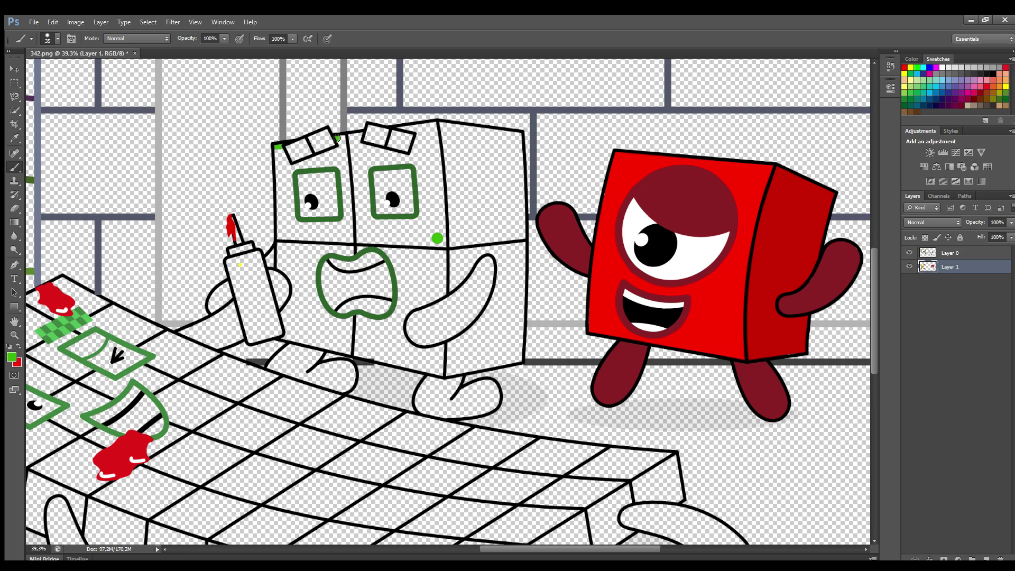
{"action": "key", "text": "bracketright"}
{"action": "key", "text": "bracketright"}
{"action": "key", "text": "bracketright"}
{"action": "mouse_move", "coordinate": [402, 129]}
{"action": "left_mouse_down"}
{"action": "mouse_move", "coordinate": [437, 127]}
{"action": "mouse_move", "coordinate": [428, 354]}
{"action": "mouse_move", "coordinate": [442, 364]}
{"action": "mouse_move", "coordinate": [401, 365]}
{"action": "mouse_move", "coordinate": [290, 336]}
{"action": "mouse_move", "coordinate": [279, 158]}
{"action": "mouse_move", "coordinate": [320, 159]}
{"action": "mouse_move", "coordinate": [355, 140]}
{"action": "mouse_move", "coordinate": [420, 148]}
{"action": "mouse_move", "coordinate": [434, 301]}
{"action": "mouse_move", "coordinate": [402, 357]}
{"action": "mouse_move", "coordinate": [297, 315]}
{"action": "mouse_move", "coordinate": [383, 331]}
{"action": "mouse_move", "coordinate": [338, 324]}
{"action": "mouse_move", "coordinate": [312, 262]}
{"action": "mouse_move", "coordinate": [388, 250]}
{"action": "mouse_move", "coordinate": [431, 288]}
{"action": "mouse_move", "coordinate": [423, 159]}
{"action": "mouse_move", "coordinate": [338, 158]}
{"action": "mouse_move", "coordinate": [290, 206]}
{"action": "mouse_move", "coordinate": [312, 232]}
{"action": "mouse_move", "coordinate": [351, 191]}
{"action": "mouse_move", "coordinate": [367, 232]}
{"action": "left_mouse_up"}
{"action": "key", "text": "bracketright"}
{"action": "key", "text": "bracketright"}
{"action": "mouse_move", "coordinate": [315, 256]}
{"action": "left_mouse_down"}
{"action": "mouse_move", "coordinate": [290, 233]}
{"action": "mouse_move", "coordinate": [402, 241]}
{"action": "mouse_move", "coordinate": [417, 275]}
{"action": "mouse_move", "coordinate": [413, 259]}
{"action": "left_mouse_up"}
Fill the side face of the four-block character with a darker green.
{"action": "key", "text": "i"}
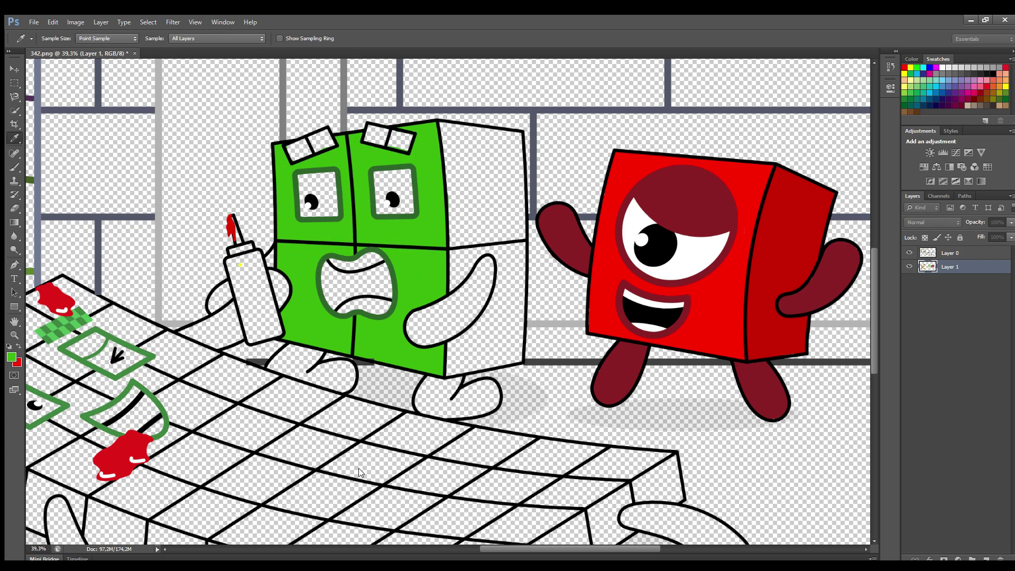
{"action": "key", "text": "b"}
{"action": "mouse_move", "coordinate": [440, 124]}
{"action": "left_mouse_down"}
{"action": "mouse_move", "coordinate": [520, 137]}
{"action": "mouse_move", "coordinate": [522, 210]}
{"action": "mouse_move", "coordinate": [520, 357]}
{"action": "mouse_move", "coordinate": [451, 375]}
{"action": "mouse_move", "coordinate": [452, 349]}
{"action": "mouse_move", "coordinate": [484, 325]}
{"action": "mouse_move", "coordinate": [500, 292]}
{"action": "mouse_move", "coordinate": [500, 256]}
{"action": "mouse_move", "coordinate": [479, 257]}
{"action": "mouse_move", "coordinate": [457, 282]}
{"action": "mouse_move", "coordinate": [449, 137]}
{"action": "mouse_move", "coordinate": [514, 163]}
{"action": "mouse_move", "coordinate": [510, 350]}
{"action": "mouse_move", "coordinate": [466, 363]}
{"action": "mouse_move", "coordinate": [516, 344]}
{"action": "mouse_move", "coordinate": [511, 276]}
{"action": "mouse_move", "coordinate": [509, 289]}
{"action": "mouse_move", "coordinate": [468, 256]}
{"action": "mouse_move", "coordinate": [479, 151]}
{"action": "mouse_move", "coordinate": [503, 218]}
{"action": "mouse_move", "coordinate": [479, 239]}
{"action": "mouse_move", "coordinate": [470, 161]}
{"action": "mouse_move", "coordinate": [497, 232]}
{"action": "mouse_move", "coordinate": [477, 162]}
{"action": "left_mouse_up"}
{"action": "key", "text": "bracketright"}
{"action": "key", "text": "bracketright"}
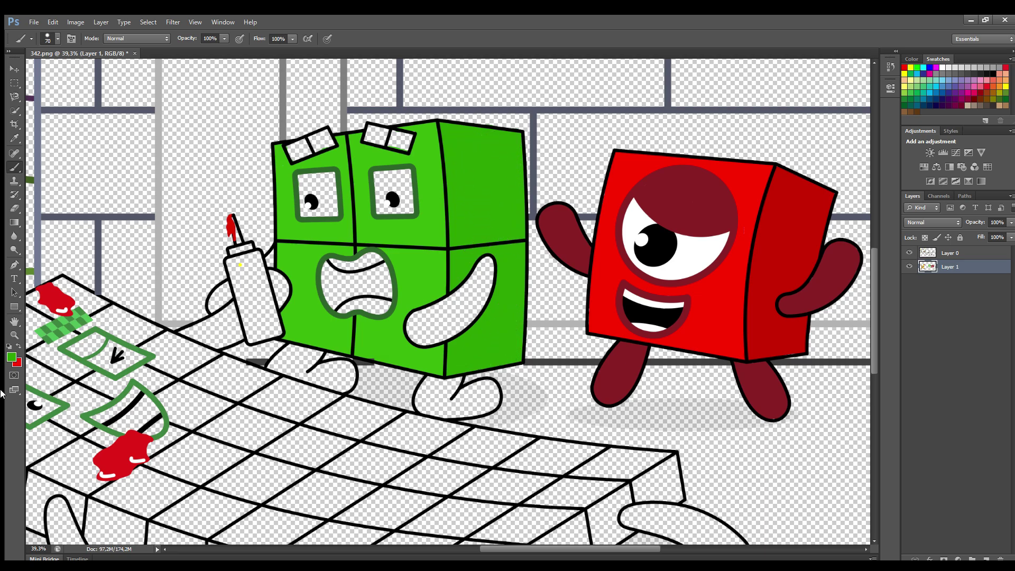
Paint both eyebrows of the green character in the dark green of its eye outlines.
{"action": "left_click", "coordinate": [371, 226], "text": "alt"}
{"action": "key", "text": "bracketleft"}
{"action": "key", "text": "bracketleft"}
{"action": "key", "text": "bracketleft"}
{"action": "mouse_move", "coordinate": [288, 149]}
{"action": "left_mouse_down"}
{"action": "mouse_move", "coordinate": [328, 134]}
{"action": "mouse_move", "coordinate": [324, 148]}
{"action": "mouse_move", "coordinate": [296, 159]}
{"action": "mouse_move", "coordinate": [371, 127]}
{"action": "mouse_move", "coordinate": [410, 137]}
{"action": "mouse_move", "coordinate": [373, 132]}
{"action": "left_mouse_up"}
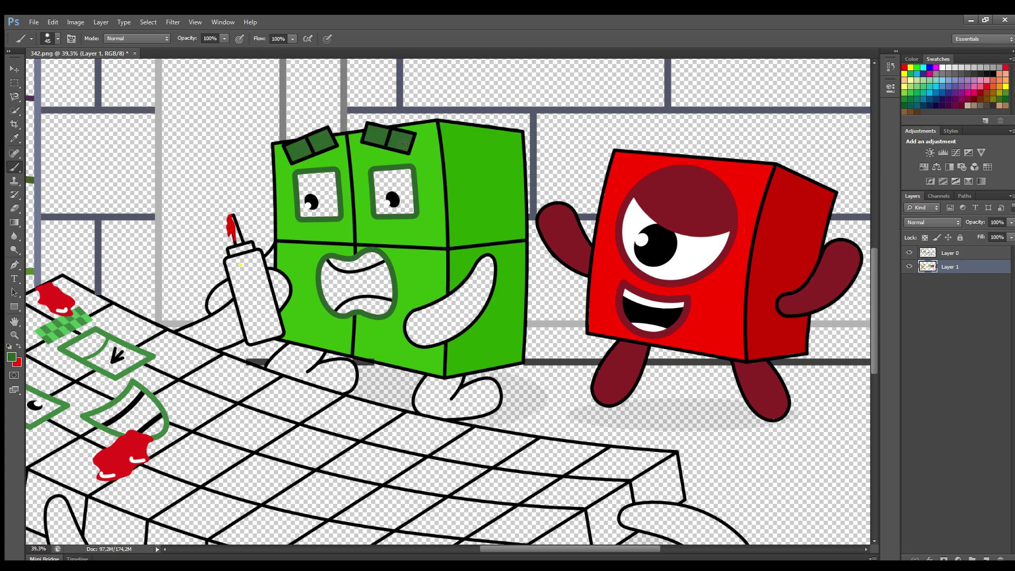
Paint the green character's arms and legs dark green.
{"action": "key", "text": "bracketright"}
{"action": "key", "text": "bracketright"}
{"action": "mouse_move", "coordinate": [488, 260]}
{"action": "left_mouse_down"}
{"action": "mouse_move", "coordinate": [493, 281]}
{"action": "mouse_move", "coordinate": [475, 320]}
{"action": "mouse_move", "coordinate": [435, 343]}
{"action": "mouse_move", "coordinate": [413, 331]}
{"action": "mouse_move", "coordinate": [487, 266]}
{"action": "mouse_move", "coordinate": [474, 297]}
{"action": "left_mouse_up"}
{"action": "key", "text": "bracketleft"}
{"action": "key", "text": "bracketleft"}
{"action": "mouse_move", "coordinate": [454, 379]}
{"action": "left_mouse_down"}
{"action": "mouse_move", "coordinate": [448, 404]}
{"action": "mouse_move", "coordinate": [482, 387]}
{"action": "mouse_move", "coordinate": [497, 398]}
{"action": "mouse_move", "coordinate": [464, 416]}
{"action": "mouse_move", "coordinate": [417, 405]}
{"action": "mouse_move", "coordinate": [432, 381]}
{"action": "mouse_move", "coordinate": [477, 396]}
{"action": "mouse_move", "coordinate": [456, 408]}
{"action": "mouse_move", "coordinate": [440, 392]}
{"action": "left_mouse_up"}
{"action": "key", "text": "bracketright"}
{"action": "mouse_move", "coordinate": [299, 351]}
{"action": "left_mouse_down"}
{"action": "mouse_move", "coordinate": [320, 355]}
{"action": "mouse_move", "coordinate": [315, 369]}
{"action": "mouse_move", "coordinate": [346, 365]}
{"action": "mouse_move", "coordinate": [352, 380]}
{"action": "mouse_move", "coordinate": [341, 389]}
{"action": "mouse_move", "coordinate": [275, 369]}
{"action": "mouse_move", "coordinate": [302, 354]}
{"action": "mouse_move", "coordinate": [347, 376]}
{"action": "left_mouse_up"}
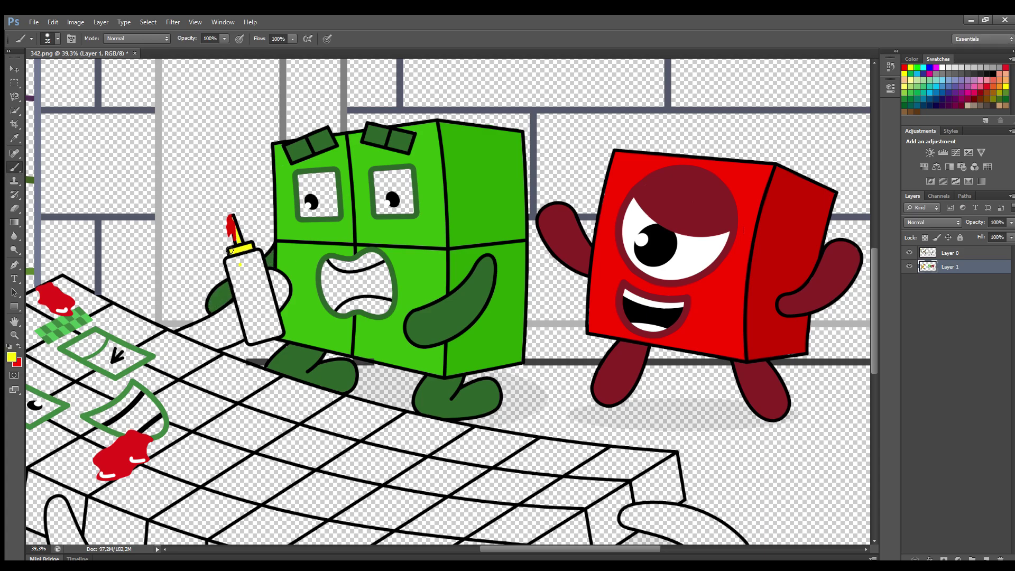
Fill the bottle held by the green character with yellow.
{"action": "key", "text": "bracketright"}
{"action": "mouse_move", "coordinate": [258, 264]}
{"action": "left_mouse_down"}
{"action": "mouse_move", "coordinate": [279, 331]}
{"action": "mouse_move", "coordinate": [255, 337]}
{"action": "mouse_move", "coordinate": [234, 263]}
{"action": "mouse_move", "coordinate": [249, 257]}
{"action": "mouse_move", "coordinate": [267, 322]}
{"action": "left_mouse_up"}
{"action": "key", "text": "bracketright"}
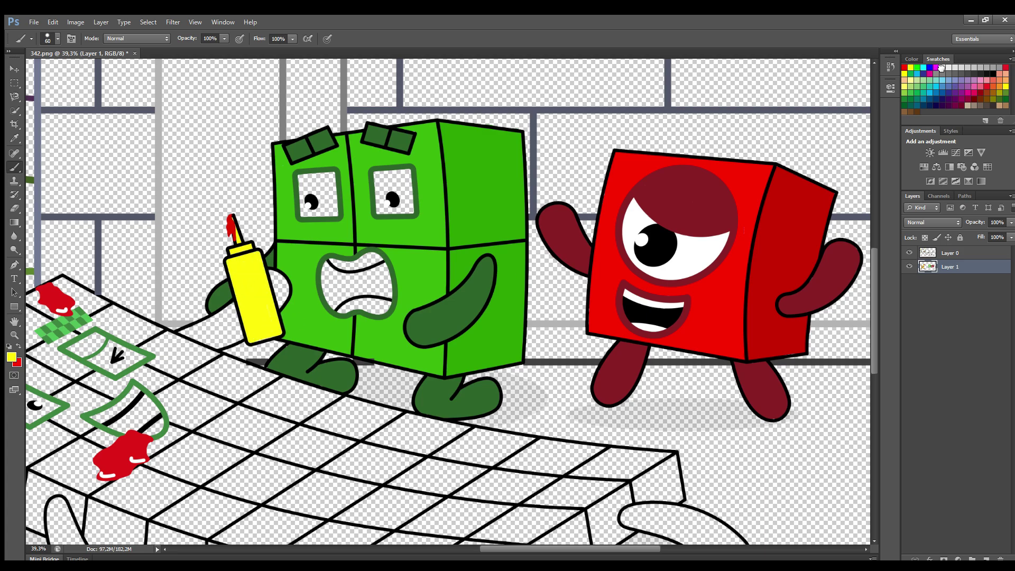
Paint the green character's eyes and teeth white and the inside of its open mouth black.
{"action": "mouse_move", "coordinate": [308, 181]}
{"action": "left_mouse_down"}
{"action": "mouse_move", "coordinate": [332, 179]}
{"action": "mouse_move", "coordinate": [336, 216]}
{"action": "mouse_move", "coordinate": [320, 202]}
{"action": "left_mouse_up"}
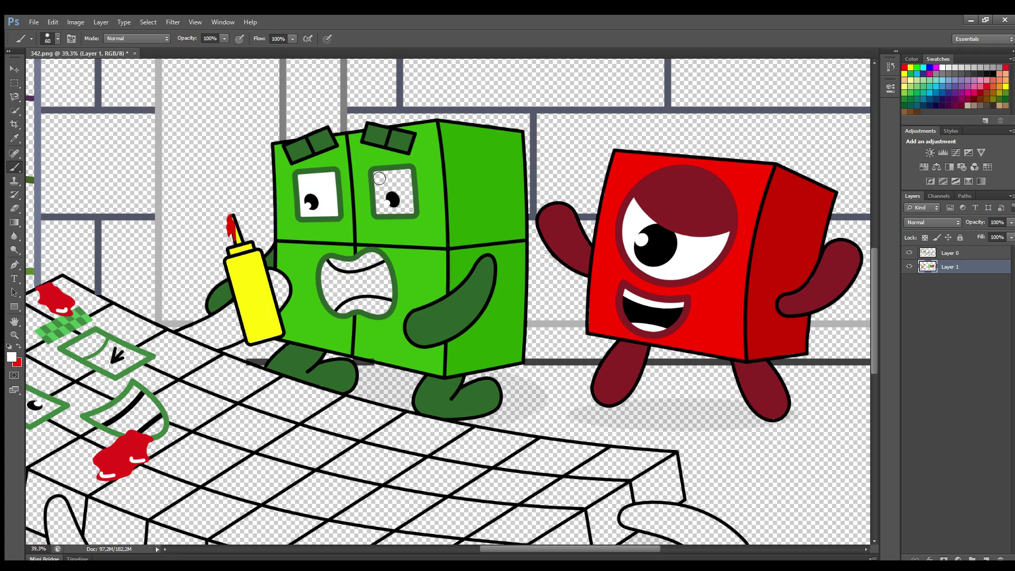
{"action": "mouse_move", "coordinate": [378, 177]}
{"action": "left_mouse_down"}
{"action": "mouse_move", "coordinate": [408, 176]}
{"action": "mouse_move", "coordinate": [411, 212]}
{"action": "mouse_move", "coordinate": [402, 193]}
{"action": "left_mouse_up"}
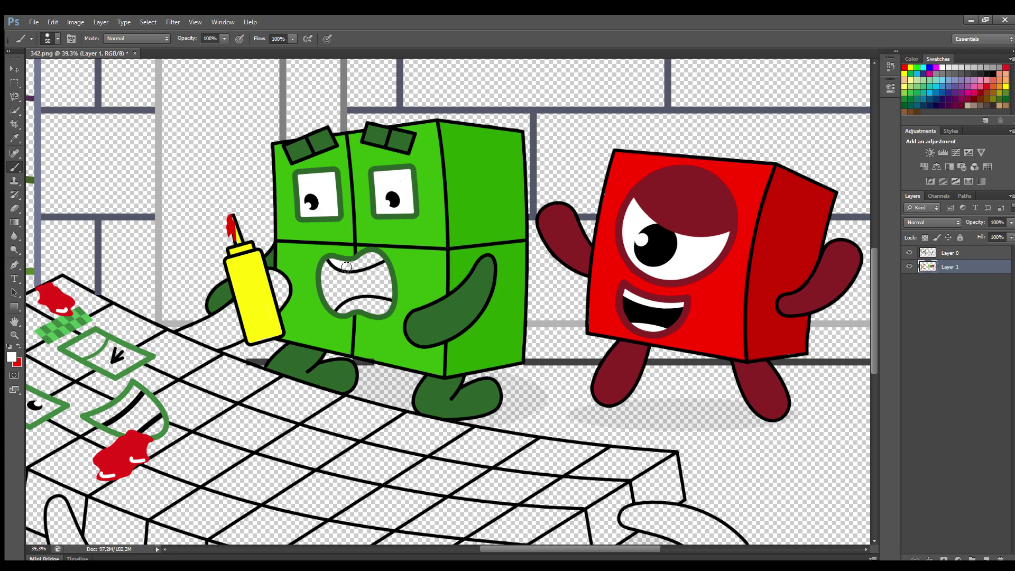
{"action": "mouse_move", "coordinate": [347, 267]}
{"action": "left_mouse_down"}
{"action": "mouse_move", "coordinate": [381, 261]}
{"action": "mouse_move", "coordinate": [343, 313]}
{"action": "mouse_move", "coordinate": [373, 303]}
{"action": "left_mouse_up"}
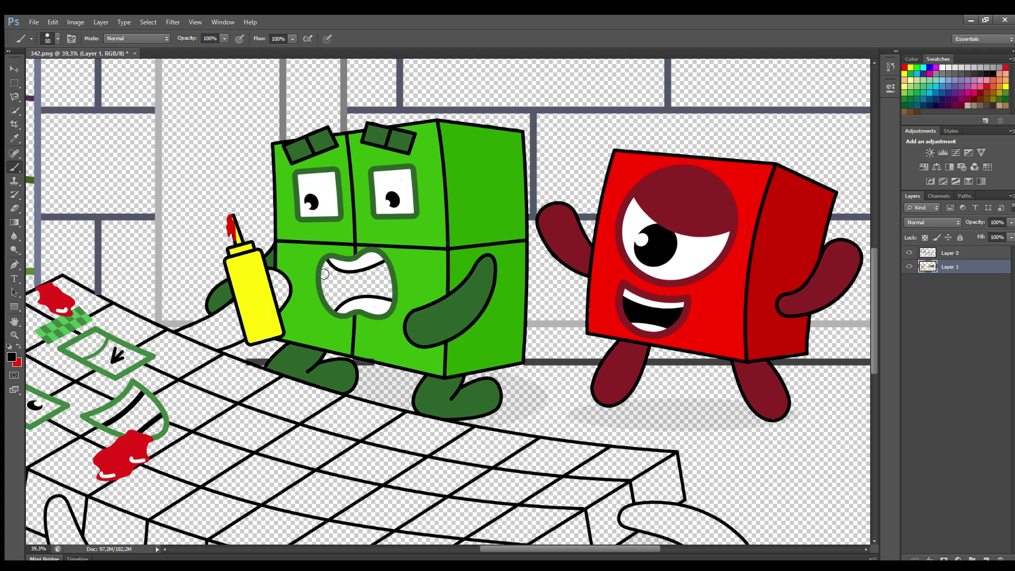
{"action": "mouse_move", "coordinate": [324, 274]}
{"action": "left_mouse_down"}
{"action": "mouse_move", "coordinate": [387, 270]}
{"action": "mouse_move", "coordinate": [392, 297]}
{"action": "mouse_move", "coordinate": [364, 293]}
{"action": "mouse_move", "coordinate": [336, 308]}
{"action": "mouse_move", "coordinate": [326, 275]}
{"action": "mouse_move", "coordinate": [352, 286]}
{"action": "left_mouse_up"}
Fill the green character's hand behind the bottle with the medium green sampled from the outlined eye piece on the table.
{"action": "left_click", "coordinate": [157, 359], "text": "alt"}
{"action": "key", "text": "bracketleft"}
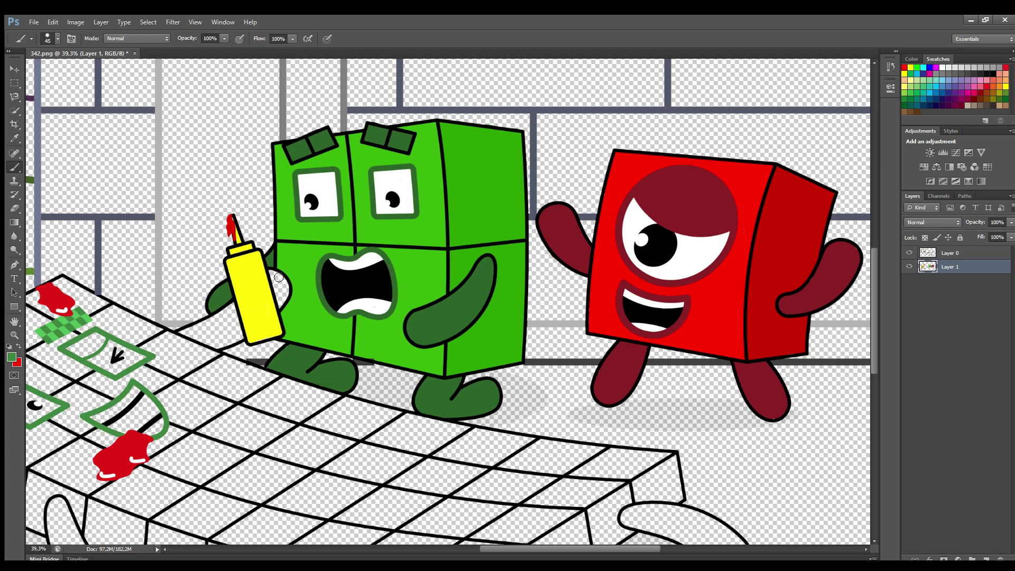
{"action": "key", "text": "bracketleft"}
{"action": "left_click_drag", "start_coordinate": [279, 277], "coordinate": [286, 294]}
{"action": "scroll", "coordinate": [641, 318], "scroll_direction": "down", "scroll_amount": 5}
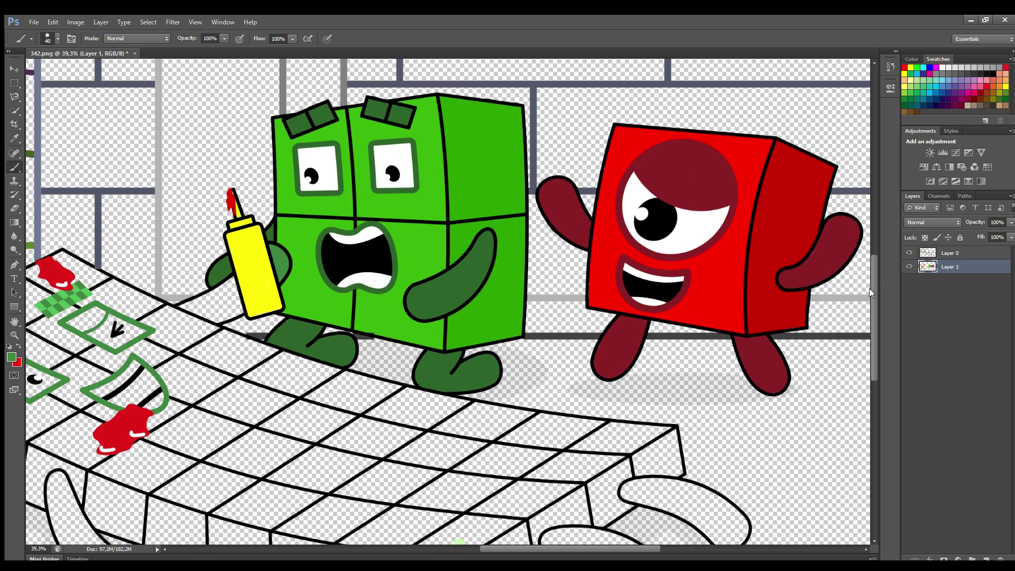
Fill the lying slab character's two arms and two legs with the same medium green.
{"action": "scroll", "coordinate": [641, 318], "scroll_direction": "left", "scroll_amount": 5}
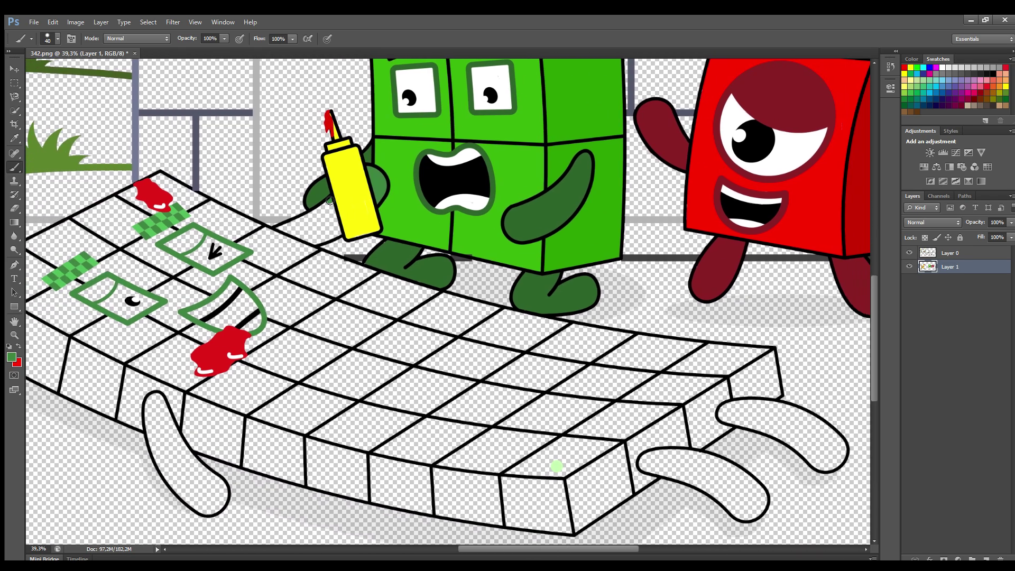
{"action": "mouse_move", "coordinate": [329, 200]}
{"action": "left_mouse_down"}
{"action": "mouse_move", "coordinate": [338, 233]}
{"action": "mouse_move", "coordinate": [314, 241]}
{"action": "mouse_move", "coordinate": [286, 230]}
{"action": "mouse_move", "coordinate": [326, 208]}
{"action": "mouse_move", "coordinate": [296, 227]}
{"action": "mouse_move", "coordinate": [324, 224]}
{"action": "left_mouse_up"}
{"action": "key", "text": "]"}
{"action": "mouse_move", "coordinate": [725, 416]}
{"action": "left_mouse_down"}
{"action": "mouse_move", "coordinate": [786, 412]}
{"action": "mouse_move", "coordinate": [825, 431]}
{"action": "mouse_move", "coordinate": [845, 450]}
{"action": "mouse_move", "coordinate": [837, 468]}
{"action": "mouse_move", "coordinate": [778, 433]}
{"action": "mouse_move", "coordinate": [731, 422]}
{"action": "mouse_move", "coordinate": [816, 441]}
{"action": "left_mouse_up"}
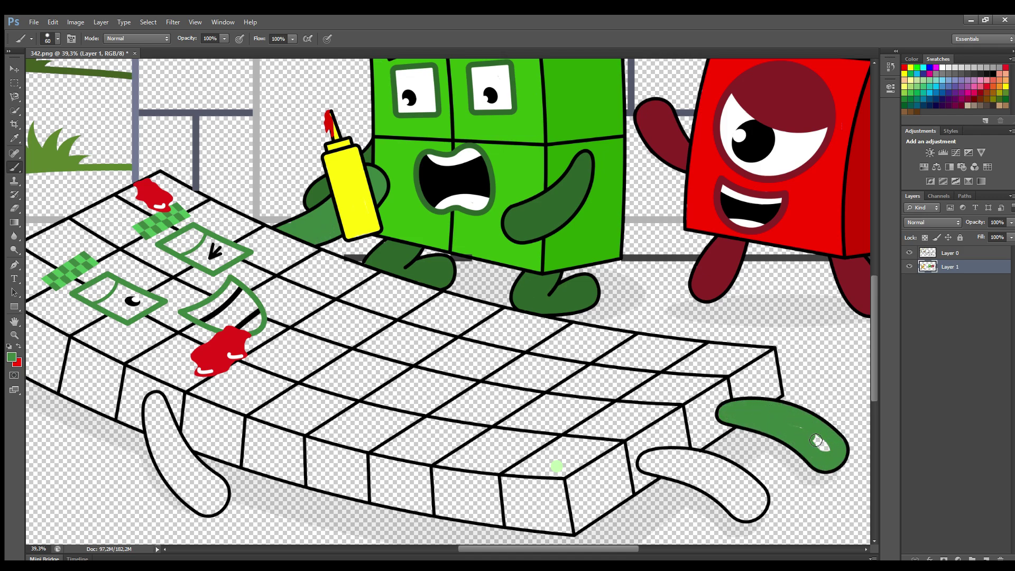
{"action": "mouse_move", "coordinate": [653, 469]}
{"action": "left_mouse_down"}
{"action": "mouse_move", "coordinate": [678, 457]}
{"action": "mouse_move", "coordinate": [723, 467]}
{"action": "mouse_move", "coordinate": [761, 493]}
{"action": "mouse_move", "coordinate": [759, 514]}
{"action": "mouse_move", "coordinate": [662, 471]}
{"action": "mouse_move", "coordinate": [712, 470]}
{"action": "left_mouse_up"}
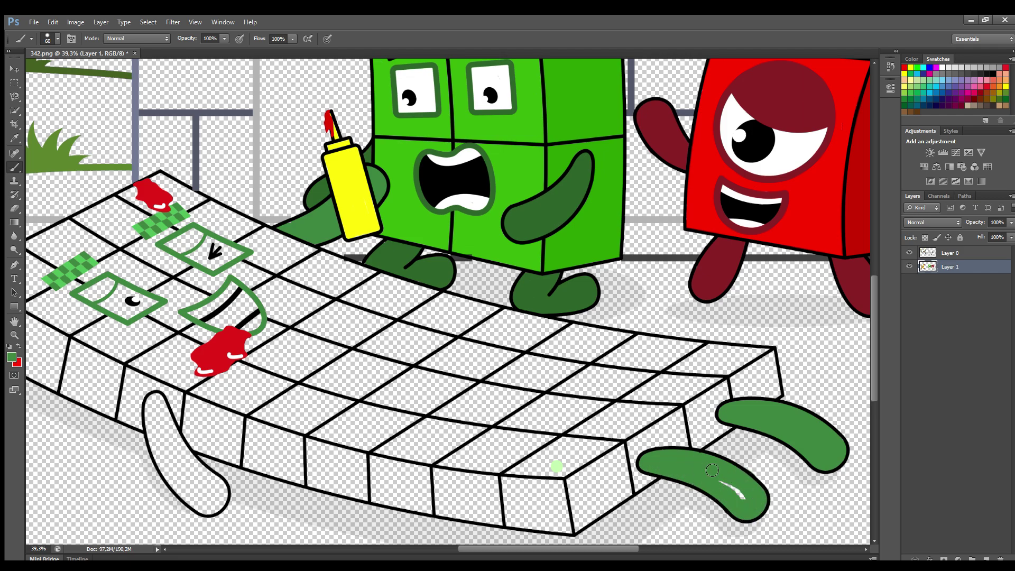
{"action": "mouse_move", "coordinate": [161, 409]}
{"action": "left_mouse_down"}
{"action": "mouse_move", "coordinate": [244, 409]}
{"action": "mouse_move", "coordinate": [298, 509]}
{"action": "mouse_move", "coordinate": [254, 476]}
{"action": "mouse_move", "coordinate": [235, 407]}
{"action": "mouse_move", "coordinate": [294, 497]}
{"action": "mouse_move", "coordinate": [277, 480]}
{"action": "left_mouse_up"}
Fill the slab character's gridded upper face with the pale green sampled from the spot on the slab, painting around the facial features.
{"action": "left_click", "coordinate": [96, 281], "text": "alt"}
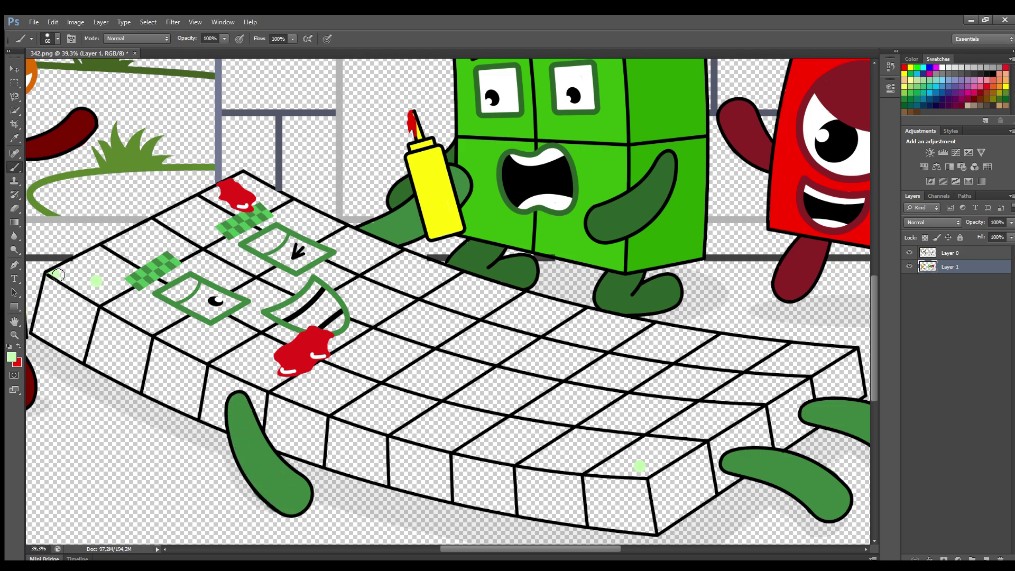
{"action": "mouse_move", "coordinate": [58, 275]}
{"action": "left_mouse_down"}
{"action": "mouse_move", "coordinate": [244, 180]}
{"action": "mouse_move", "coordinate": [378, 243]}
{"action": "left_mouse_up"}
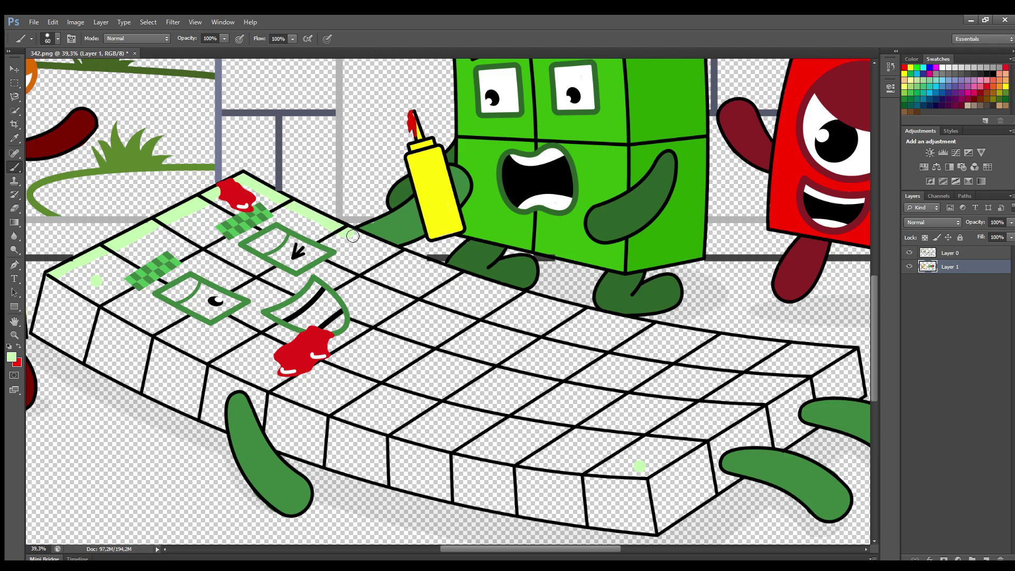
{"action": "mouse_move", "coordinate": [391, 253]}
{"action": "left_mouse_down"}
{"action": "mouse_move", "coordinate": [604, 331]}
{"action": "mouse_move", "coordinate": [798, 354]}
{"action": "mouse_move", "coordinate": [765, 348]}
{"action": "left_mouse_up"}
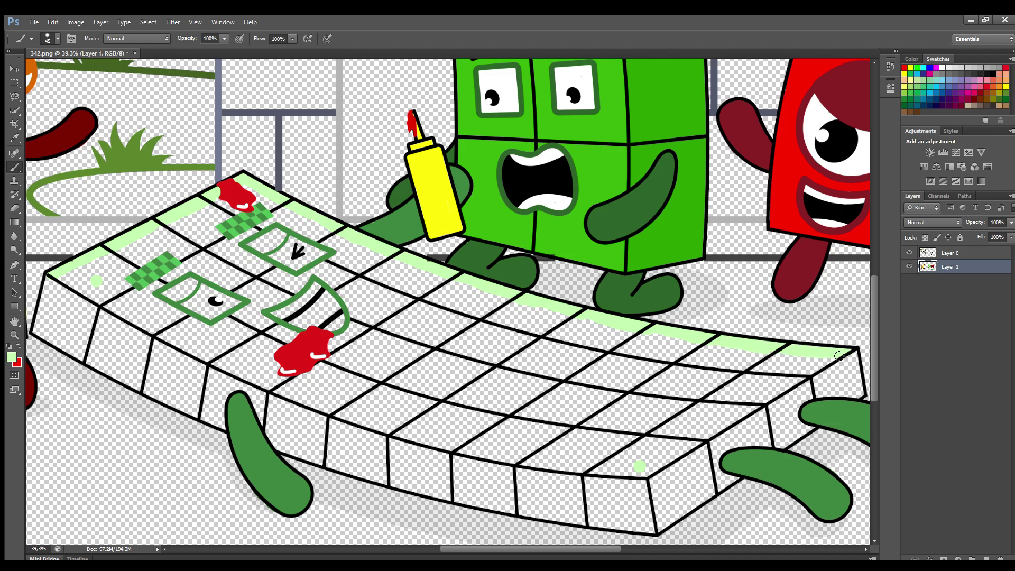
{"action": "mouse_move", "coordinate": [839, 355]}
{"action": "left_mouse_down"}
{"action": "mouse_move", "coordinate": [646, 476]}
{"action": "mouse_move", "coordinate": [591, 472]}
{"action": "mouse_move", "coordinate": [433, 445]}
{"action": "mouse_move", "coordinate": [308, 402]}
{"action": "mouse_move", "coordinate": [64, 279]}
{"action": "mouse_move", "coordinate": [227, 218]}
{"action": "mouse_move", "coordinate": [120, 263]}
{"action": "mouse_move", "coordinate": [142, 259]}
{"action": "mouse_move", "coordinate": [140, 281]}
{"action": "mouse_move", "coordinate": [235, 235]}
{"action": "mouse_move", "coordinate": [244, 198]}
{"action": "mouse_move", "coordinate": [139, 288]}
{"action": "mouse_move", "coordinate": [289, 217]}
{"action": "mouse_move", "coordinate": [336, 250]}
{"action": "mouse_move", "coordinate": [300, 287]}
{"action": "mouse_move", "coordinate": [243, 258]}
{"action": "mouse_move", "coordinate": [297, 292]}
{"action": "mouse_move", "coordinate": [250, 291]}
{"action": "mouse_move", "coordinate": [221, 270]}
{"action": "mouse_move", "coordinate": [247, 321]}
{"action": "mouse_move", "coordinate": [196, 330]}
{"action": "mouse_move", "coordinate": [144, 315]}
{"action": "mouse_move", "coordinate": [233, 363]}
{"action": "mouse_move", "coordinate": [264, 325]}
{"action": "mouse_move", "coordinate": [280, 332]}
{"action": "mouse_move", "coordinate": [261, 341]}
{"action": "mouse_move", "coordinate": [336, 355]}
{"action": "mouse_move", "coordinate": [358, 328]}
{"action": "mouse_move", "coordinate": [319, 230]}
{"action": "mouse_move", "coordinate": [294, 218]}
{"action": "mouse_move", "coordinate": [360, 265]}
{"action": "mouse_move", "coordinate": [566, 324]}
{"action": "mouse_move", "coordinate": [746, 362]}
{"action": "mouse_move", "coordinate": [822, 365]}
{"action": "mouse_move", "coordinate": [654, 464]}
{"action": "mouse_move", "coordinate": [523, 459]}
{"action": "mouse_move", "coordinate": [304, 393]}
{"action": "mouse_move", "coordinate": [376, 341]}
{"action": "mouse_move", "coordinate": [360, 279]}
{"action": "mouse_move", "coordinate": [752, 387]}
{"action": "mouse_move", "coordinate": [644, 449]}
{"action": "mouse_move", "coordinate": [782, 375]}
{"action": "mouse_move", "coordinate": [598, 450]}
{"action": "mouse_move", "coordinate": [460, 431]}
{"action": "mouse_move", "coordinate": [335, 394]}
{"action": "mouse_move", "coordinate": [625, 446]}
{"action": "mouse_move", "coordinate": [445, 398]}
{"action": "mouse_move", "coordinate": [365, 364]}
{"action": "mouse_move", "coordinate": [655, 429]}
{"action": "mouse_move", "coordinate": [451, 369]}
{"action": "mouse_move", "coordinate": [587, 371]}
{"action": "mouse_move", "coordinate": [376, 313]}
{"action": "mouse_move", "coordinate": [624, 363]}
{"action": "mouse_move", "coordinate": [503, 350]}
{"action": "mouse_move", "coordinate": [418, 316]}
{"action": "left_mouse_up"}
{"action": "key", "text": "bracketright"}
{"action": "key", "text": "bracketright"}
{"action": "key", "text": "bracketright"}
Paint the long front side of the slab character in a slightly darker light green.
{"action": "key", "text": "i"}
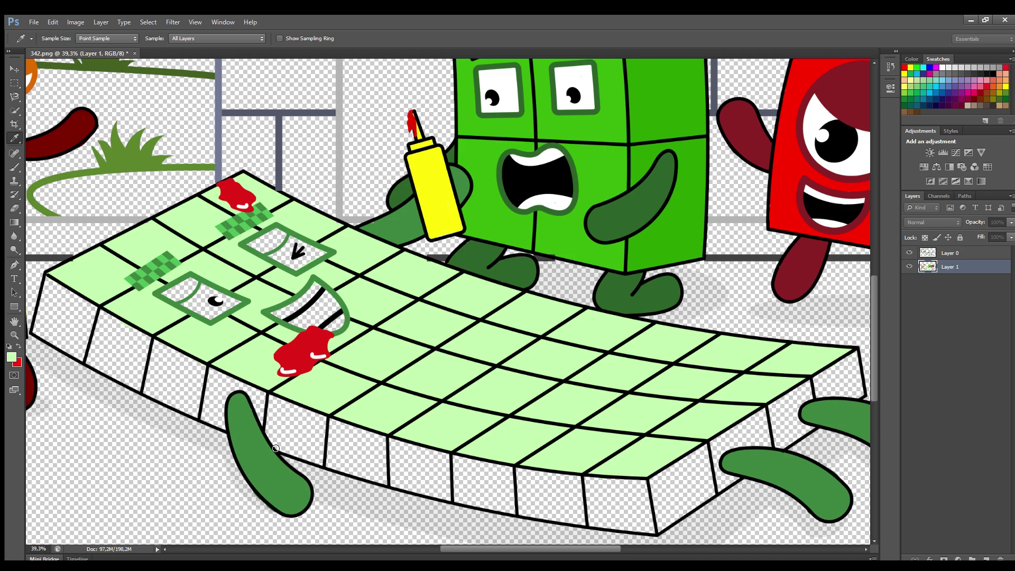
{"action": "key", "text": "b"}
{"action": "mouse_move", "coordinate": [48, 283]}
{"action": "left_mouse_down"}
{"action": "mouse_move", "coordinate": [253, 394]}
{"action": "mouse_move", "coordinate": [448, 457]}
{"action": "mouse_move", "coordinate": [416, 481]}
{"action": "mouse_move", "coordinate": [366, 435]}
{"action": "mouse_move", "coordinate": [495, 470]}
{"action": "mouse_move", "coordinate": [643, 486]}
{"action": "mouse_move", "coordinate": [651, 531]}
{"action": "mouse_move", "coordinate": [545, 515]}
{"action": "left_mouse_up"}
{"action": "key", "text": "bracketright"}
{"action": "key", "text": "bracketright"}
{"action": "left_click_drag", "start_coordinate": [561, 518], "coordinate": [455, 503]}
{"action": "key", "text": "ctrl+z"}
{"action": "mouse_move", "coordinate": [529, 521]}
{"action": "left_mouse_down"}
{"action": "mouse_move", "coordinate": [302, 455]}
{"action": "mouse_move", "coordinate": [273, 432]}
{"action": "mouse_move", "coordinate": [260, 404]}
{"action": "mouse_move", "coordinate": [337, 435]}
{"action": "mouse_move", "coordinate": [276, 419]}
{"action": "mouse_move", "coordinate": [397, 455]}
{"action": "mouse_move", "coordinate": [641, 508]}
{"action": "mouse_move", "coordinate": [542, 491]}
{"action": "mouse_move", "coordinate": [568, 509]}
{"action": "mouse_move", "coordinate": [349, 457]}
{"action": "mouse_move", "coordinate": [407, 479]}
{"action": "left_mouse_up"}
{"action": "key", "text": "bracketright"}
{"action": "mouse_move", "coordinate": [236, 389]}
{"action": "left_mouse_down"}
{"action": "mouse_move", "coordinate": [221, 408]}
{"action": "mouse_move", "coordinate": [224, 428]}
{"action": "mouse_move", "coordinate": [132, 389]}
{"action": "mouse_move", "coordinate": [141, 388]}
{"action": "mouse_move", "coordinate": [41, 336]}
{"action": "mouse_move", "coordinate": [79, 355]}
{"action": "mouse_move", "coordinate": [40, 327]}
{"action": "mouse_move", "coordinate": [48, 290]}
{"action": "mouse_move", "coordinate": [218, 385]}
{"action": "mouse_move", "coordinate": [197, 409]}
{"action": "mouse_move", "coordinate": [94, 356]}
{"action": "mouse_move", "coordinate": [48, 312]}
{"action": "mouse_move", "coordinate": [203, 404]}
{"action": "mouse_move", "coordinate": [66, 326]}
{"action": "left_mouse_up"}
Paint the short end side of the slab, around the legs, in a darker shade of green.
{"action": "key", "text": "i"}
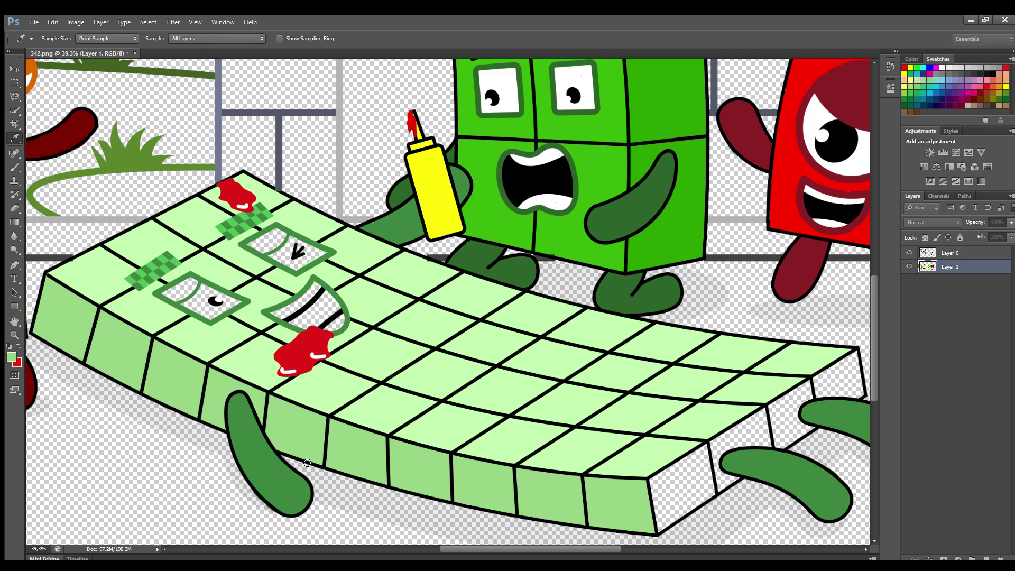
{"action": "key", "text": "b"}
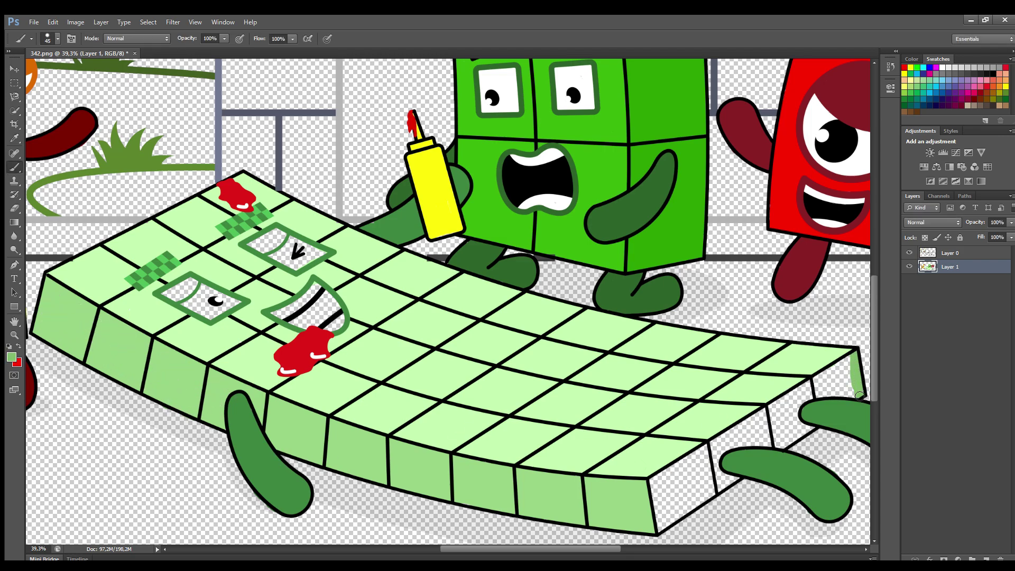
{"action": "mouse_move", "coordinate": [859, 396]}
{"action": "left_mouse_down"}
{"action": "mouse_move", "coordinate": [796, 403]}
{"action": "mouse_move", "coordinate": [802, 432]}
{"action": "mouse_move", "coordinate": [751, 444]}
{"action": "mouse_move", "coordinate": [659, 533]}
{"action": "mouse_move", "coordinate": [679, 465]}
{"action": "mouse_move", "coordinate": [838, 367]}
{"action": "mouse_move", "coordinate": [851, 384]}
{"action": "mouse_move", "coordinate": [809, 391]}
{"action": "mouse_move", "coordinate": [788, 423]}
{"action": "mouse_move", "coordinate": [669, 487]}
{"action": "mouse_move", "coordinate": [720, 487]}
{"action": "mouse_move", "coordinate": [708, 478]}
{"action": "left_mouse_up"}
{"action": "key", "text": "bracketright"}
{"action": "key", "text": "bracketright"}
{"action": "key", "text": "bracketright"}
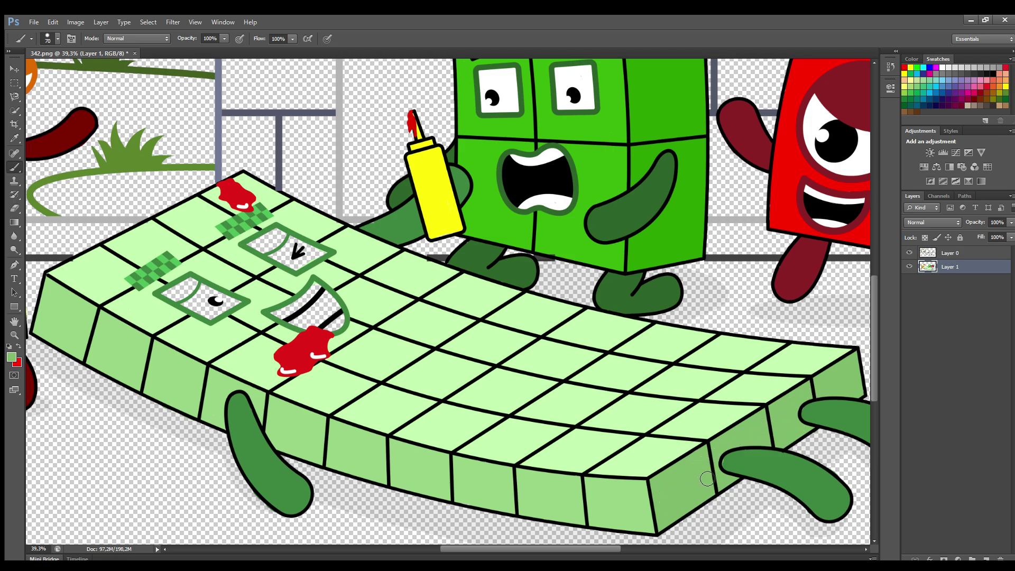
Paint the slab character's eyelids medium green, its eyes and teeth white, and the inside of its mouth black.
{"action": "left_click", "coordinate": [249, 423], "text": "alt"}
{"action": "mouse_move", "coordinate": [252, 248]}
{"action": "left_mouse_down"}
{"action": "mouse_move", "coordinate": [283, 235]}
{"action": "mouse_move", "coordinate": [263, 250]}
{"action": "left_mouse_up"}
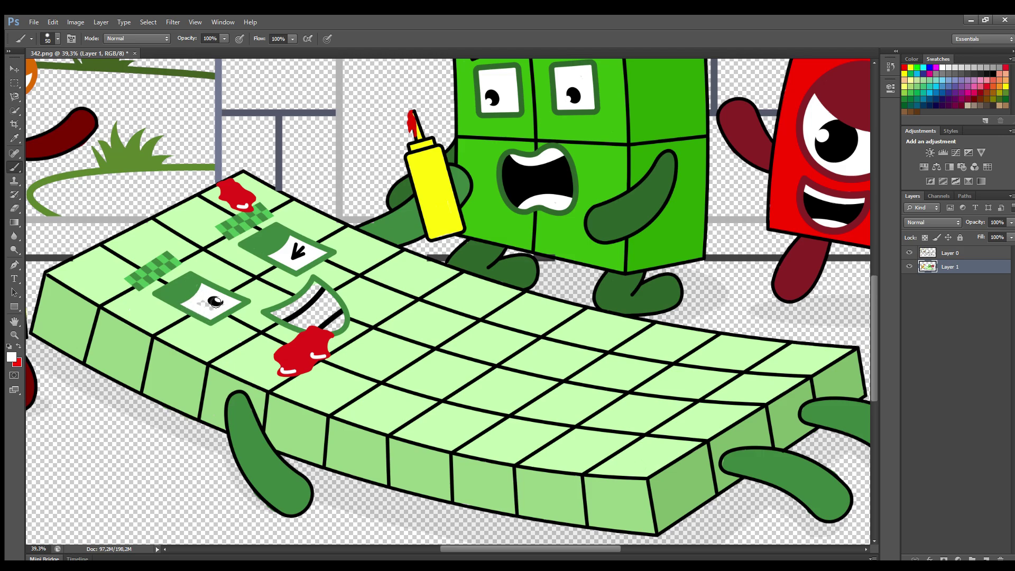
{"action": "mouse_move", "coordinate": [275, 315]}
{"action": "left_mouse_down"}
{"action": "mouse_move", "coordinate": [308, 300]}
{"action": "mouse_move", "coordinate": [317, 320]}
{"action": "mouse_move", "coordinate": [298, 325]}
{"action": "mouse_move", "coordinate": [325, 309]}
{"action": "left_mouse_up"}
{"action": "left_click", "coordinate": [995, 76]}
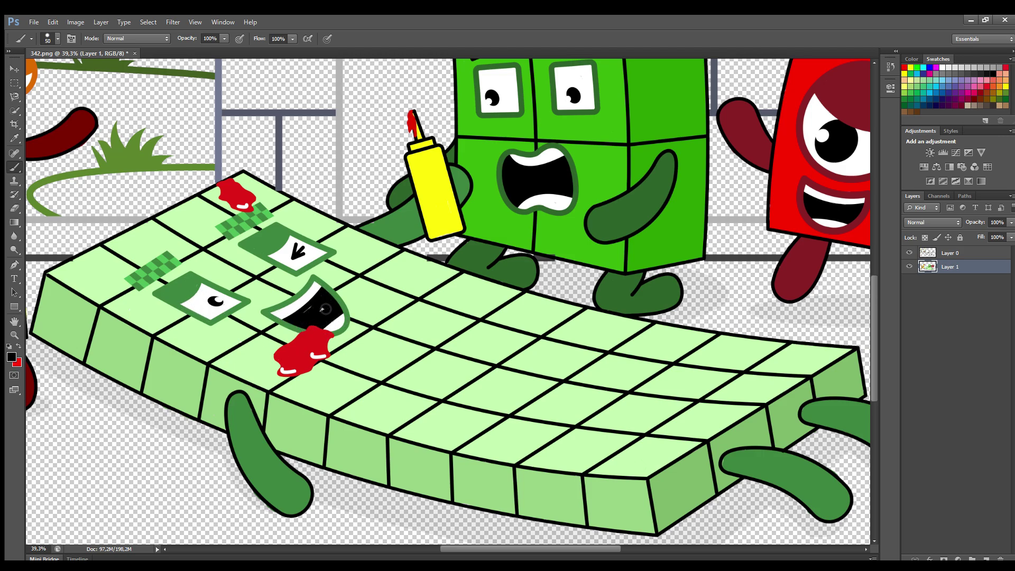
{"action": "left_click", "coordinate": [182, 291], "text": "alt"}
Fill the tree's foliage with the sampled olive green and its lower and outer edges with a darker green.
{"action": "key", "text": "ctrl+0"}
{"action": "left_click", "coordinate": [300, 107], "text": "alt"}
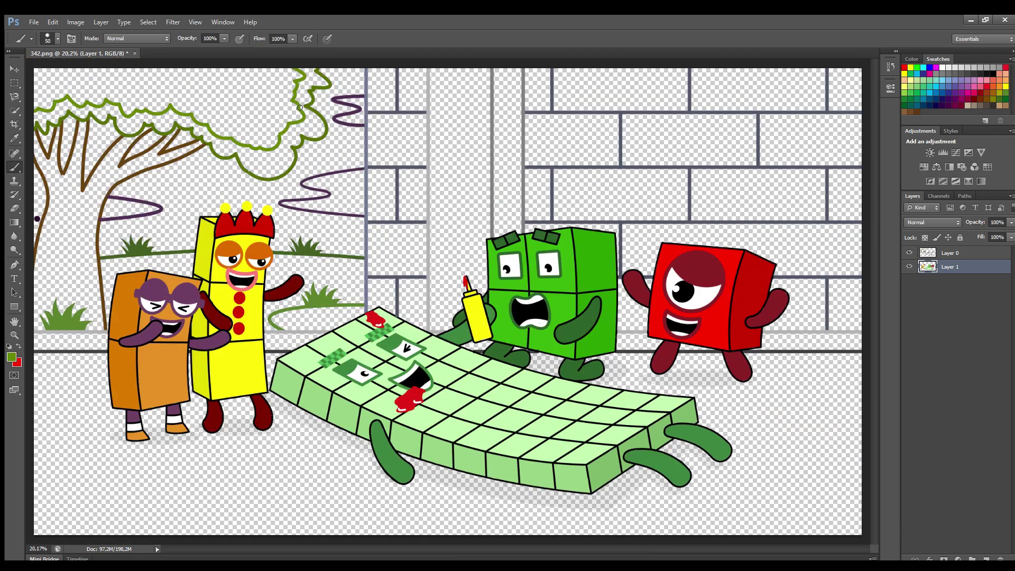
{"action": "left_click_drag", "start_coordinate": [297, 109], "coordinate": [275, 137]}
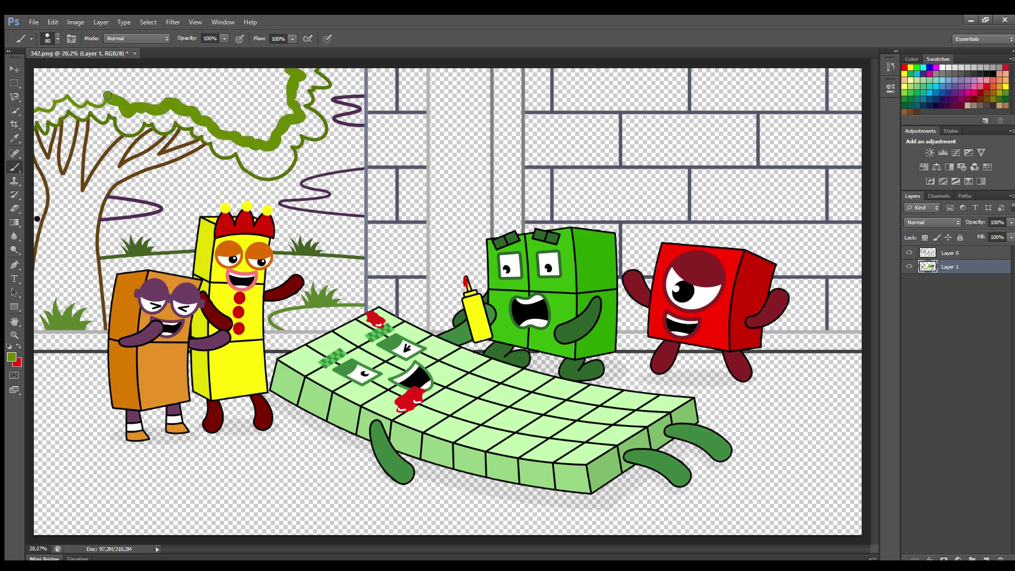
{"action": "key", "text": "bracketright"}
{"action": "key", "text": "bracketright"}
{"action": "key", "text": "bracketright"}
{"action": "key", "text": "bracketright"}
{"action": "key", "text": "bracketright"}
{"action": "mouse_move", "coordinate": [47, 108]}
{"action": "left_mouse_down"}
{"action": "mouse_move", "coordinate": [40, 77]}
{"action": "mouse_move", "coordinate": [277, 76]}
{"action": "mouse_move", "coordinate": [285, 122]}
{"action": "mouse_move", "coordinate": [56, 93]}
{"action": "mouse_move", "coordinate": [243, 87]}
{"action": "mouse_move", "coordinate": [232, 102]}
{"action": "mouse_move", "coordinate": [267, 124]}
{"action": "left_mouse_up"}
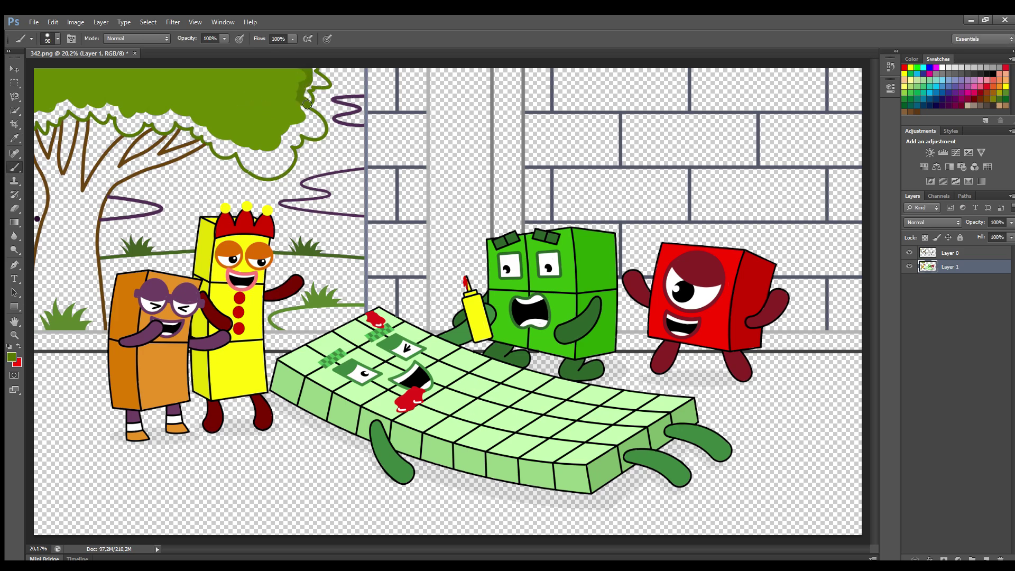
{"action": "mouse_move", "coordinate": [292, 130]}
{"action": "left_mouse_down"}
{"action": "mouse_move", "coordinate": [257, 155]}
{"action": "mouse_move", "coordinate": [208, 137]}
{"action": "left_mouse_up"}
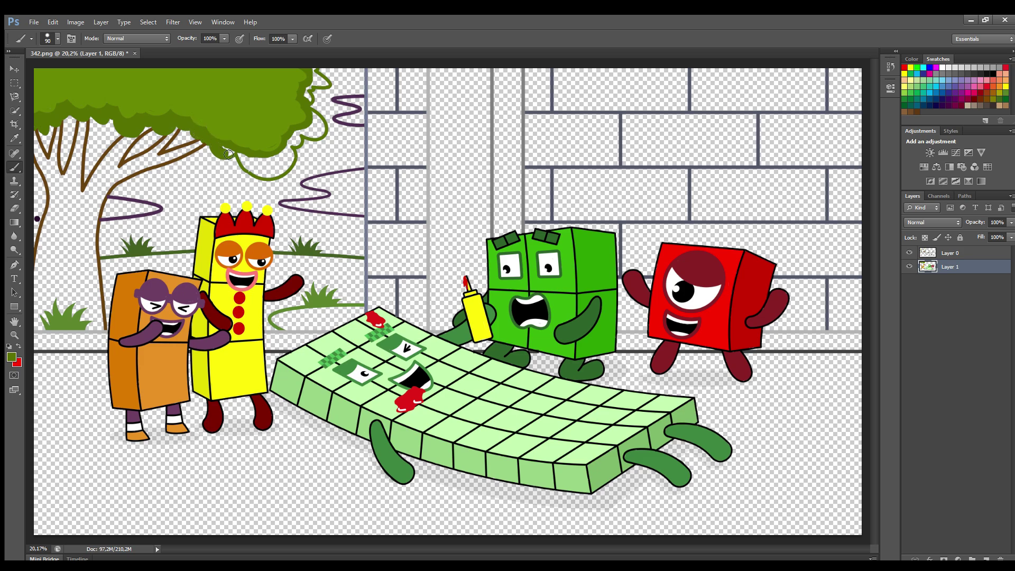
{"action": "left_click_drag", "start_coordinate": [269, 175], "coordinate": [296, 144]}
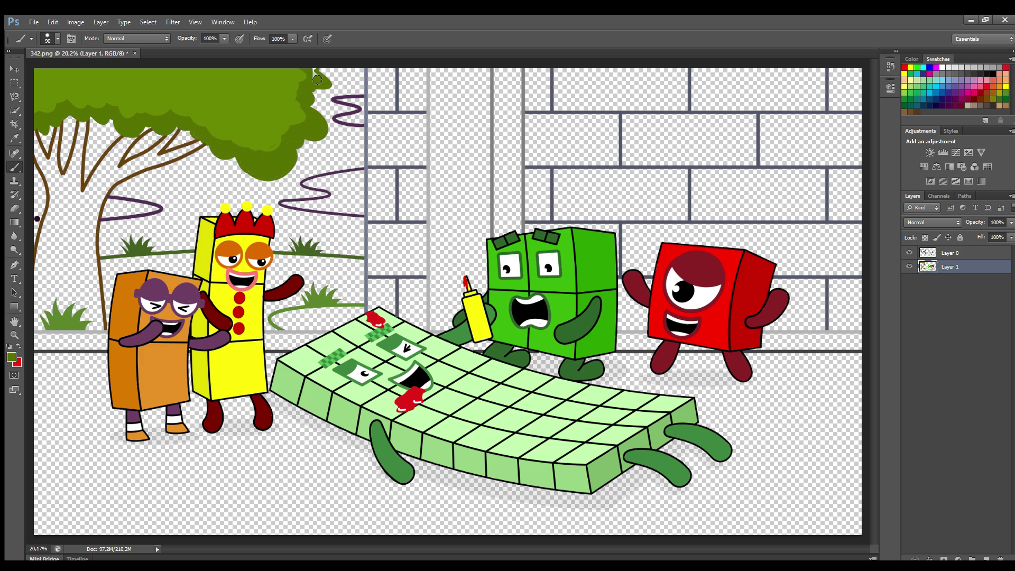
Sample the brown of the tree outline and fill the upper branches beneath the foliage.
{"action": "key", "text": "i"}
{"action": "left_click", "coordinate": [150, 130]}
{"action": "key", "text": "b"}
{"action": "left_click_drag", "start_coordinate": [135, 139], "coordinate": [85, 195]}
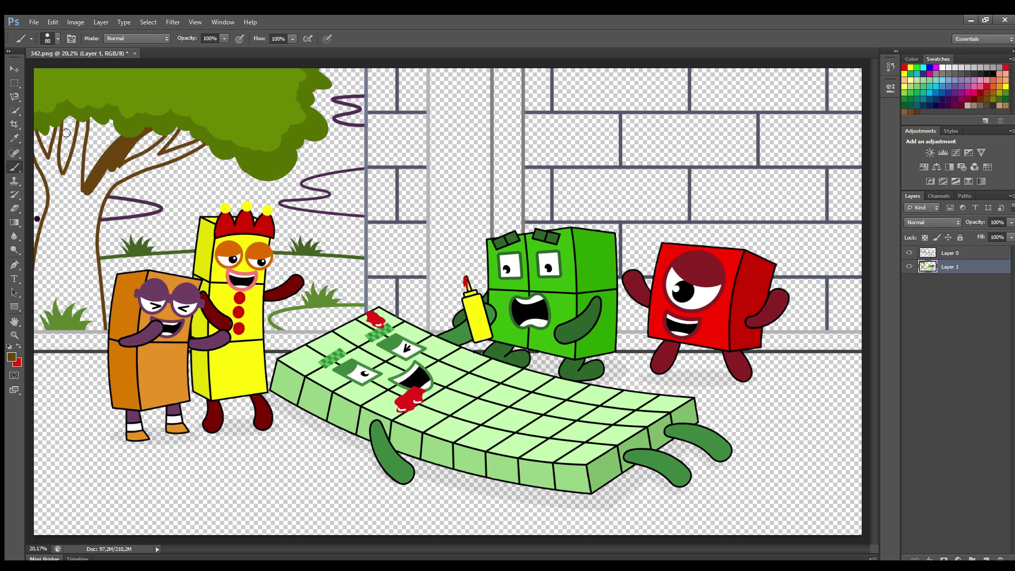
{"action": "key", "text": "bracketright"}
{"action": "key", "text": "bracketright"}
{"action": "key", "text": "bracketright"}
{"action": "key", "text": "bracketright"}
{"action": "mouse_move", "coordinate": [83, 123]}
{"action": "left_mouse_down"}
{"action": "mouse_move", "coordinate": [78, 197]}
{"action": "mouse_move", "coordinate": [61, 187]}
{"action": "left_mouse_up"}
{"action": "key", "text": "bracketleft"}
{"action": "key", "text": "bracketleft"}
{"action": "left_click_drag", "start_coordinate": [37, 133], "coordinate": [49, 167]}
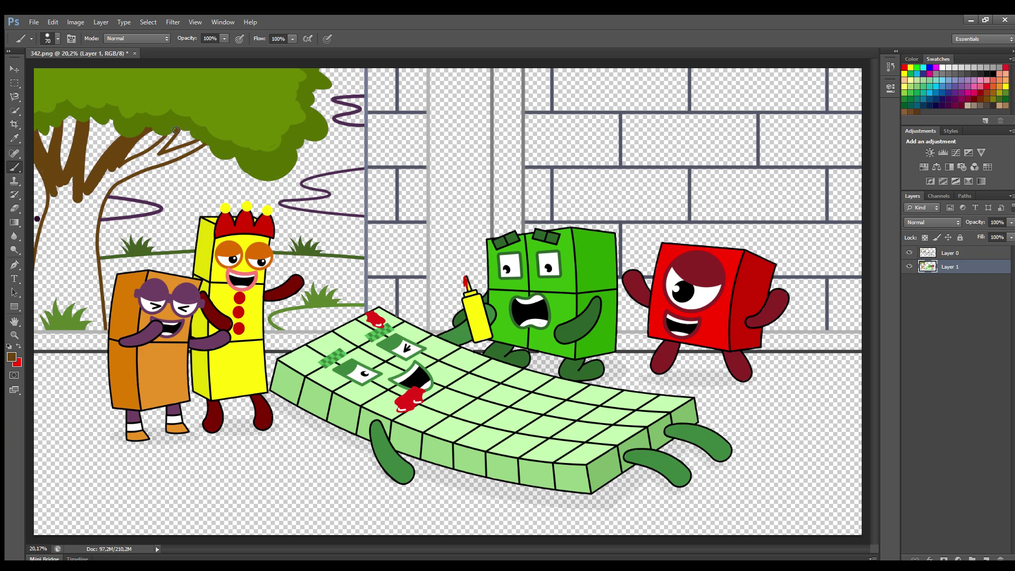
Fill the long side branch and the whole tree trunk down to the ground with brown.
{"action": "mouse_move", "coordinate": [185, 151]}
{"action": "left_mouse_down"}
{"action": "mouse_move", "coordinate": [160, 163]}
{"action": "mouse_move", "coordinate": [87, 257]}
{"action": "mouse_move", "coordinate": [98, 315]}
{"action": "left_mouse_up"}
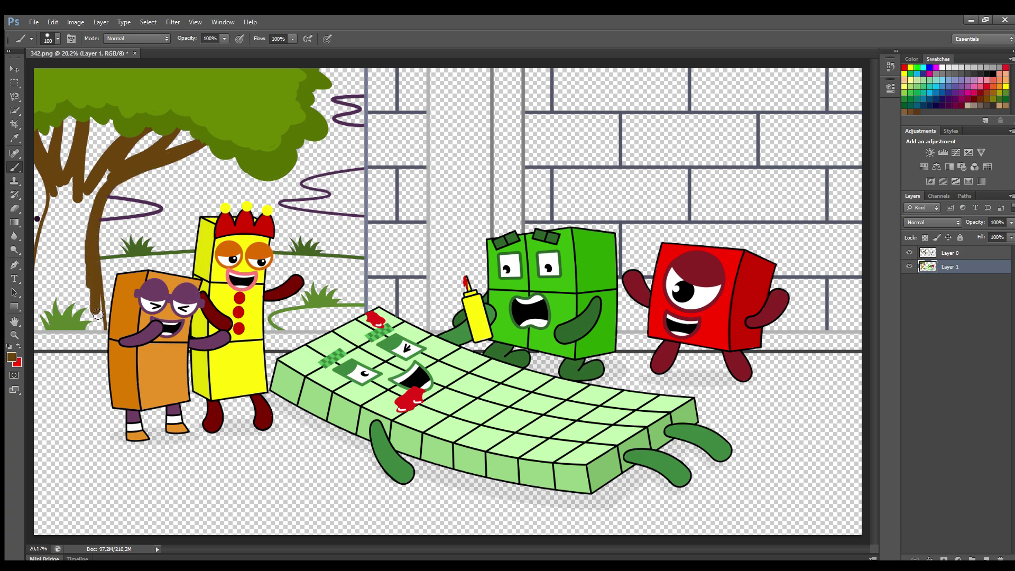
{"action": "left_click_drag", "start_coordinate": [37, 317], "coordinate": [57, 191]}
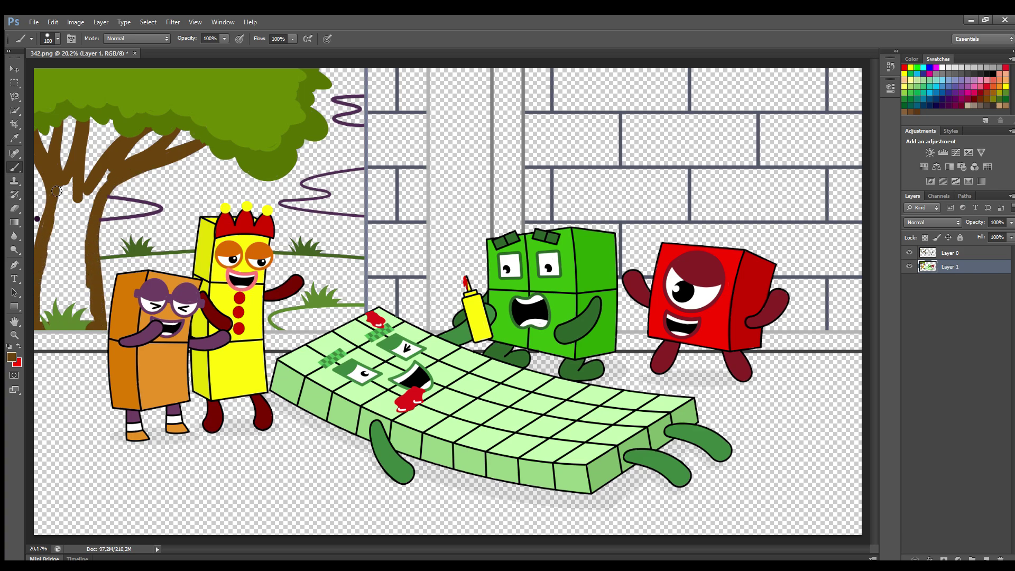
{"action": "mouse_move", "coordinate": [56, 228]}
{"action": "left_mouse_down"}
{"action": "mouse_move", "coordinate": [80, 211]}
{"action": "mouse_move", "coordinate": [48, 323]}
{"action": "mouse_move", "coordinate": [85, 212]}
{"action": "mouse_move", "coordinate": [71, 242]}
{"action": "left_mouse_up"}
Fill the outlined cloud shapes behind the tree and beside the wall with the dark purple of their outlines.
{"action": "key", "text": "i"}
{"action": "key", "text": "b"}
{"action": "left_click", "coordinate": [109, 201], "text": "alt"}
{"action": "mouse_move", "coordinate": [108, 201]}
{"action": "left_mouse_down"}
{"action": "mouse_move", "coordinate": [153, 209]}
{"action": "mouse_move", "coordinate": [112, 217]}
{"action": "left_mouse_up"}
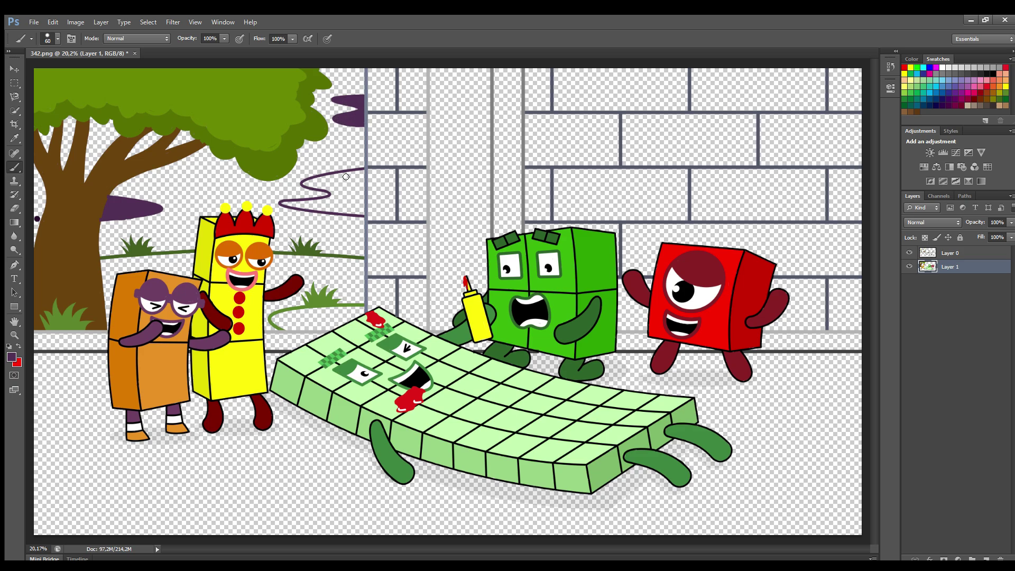
{"action": "key", "text": "bracketright"}
{"action": "mouse_move", "coordinate": [364, 169]}
{"action": "left_mouse_down"}
{"action": "mouse_move", "coordinate": [325, 174]}
{"action": "mouse_move", "coordinate": [311, 201]}
{"action": "mouse_move", "coordinate": [330, 211]}
{"action": "mouse_move", "coordinate": [340, 193]}
{"action": "left_mouse_up"}
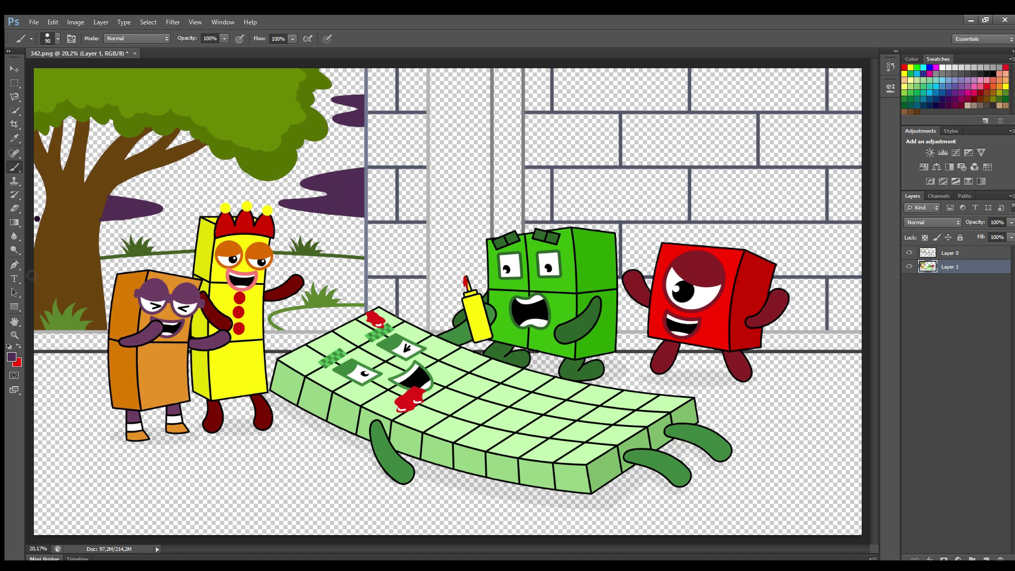
Add a new layer beneath the painted colours and fill the foreground bush with the green sampled from its grass tuft.
{"action": "left_click", "coordinate": [986, 559]}
{"action": "left_click", "coordinate": [312, 298], "text": "alt"}
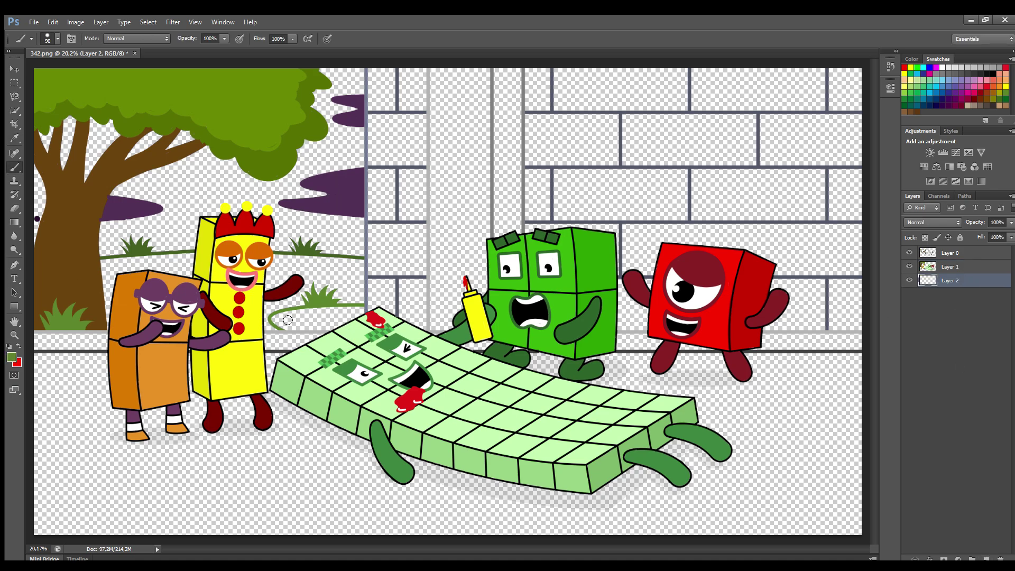
{"action": "left_click_drag", "start_coordinate": [275, 320], "coordinate": [353, 309]}
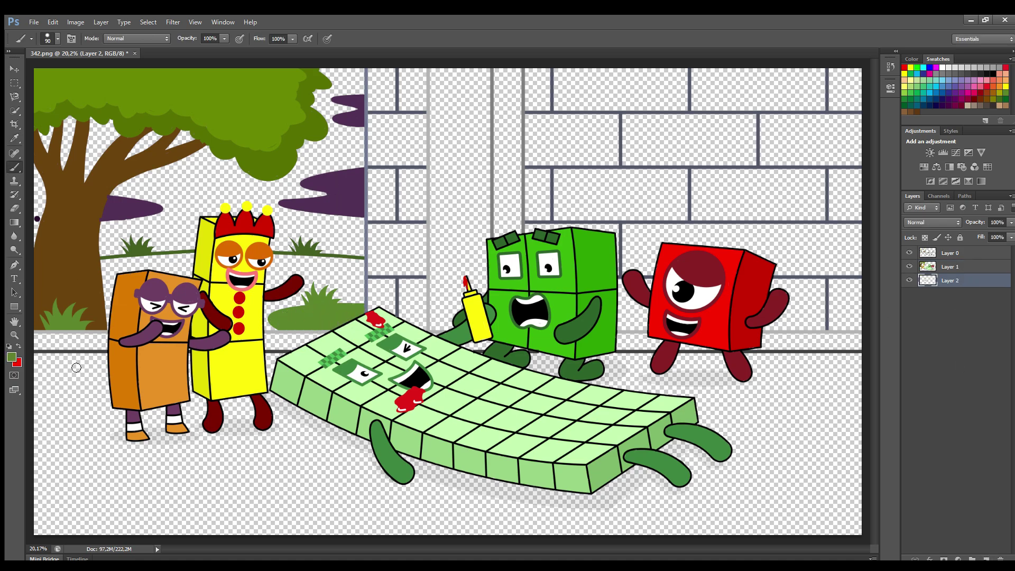
Paint the pillar's wide front face light grey and its narrow side dark grey, undoing the stray strokes.
{"action": "key", "text": "bracketright"}
{"action": "key", "text": "bracketright"}
{"action": "key", "text": "bracketright"}
{"action": "left_click_drag", "start_coordinate": [437, 71], "coordinate": [441, 328]}
{"action": "key", "text": "bracketright"}
{"action": "mouse_move", "coordinate": [491, 272]}
{"action": "left_mouse_down"}
{"action": "mouse_move", "coordinate": [488, 72]}
{"action": "mouse_move", "coordinate": [455, 75]}
{"action": "mouse_move", "coordinate": [467, 311]}
{"action": "mouse_move", "coordinate": [479, 97]}
{"action": "mouse_move", "coordinate": [482, 275]}
{"action": "left_mouse_up"}
{"action": "mouse_move", "coordinate": [517, 72]}
{"action": "left_mouse_down"}
{"action": "mouse_move", "coordinate": [501, 141]}
{"action": "mouse_move", "coordinate": [505, 247]}
{"action": "mouse_move", "coordinate": [520, 234]}
{"action": "mouse_move", "coordinate": [518, 91]}
{"action": "left_mouse_up"}
{"action": "key", "text": "ctrl+z"}
{"action": "key", "text": "ctrl+z"}
{"action": "key", "text": "bracketleft"}
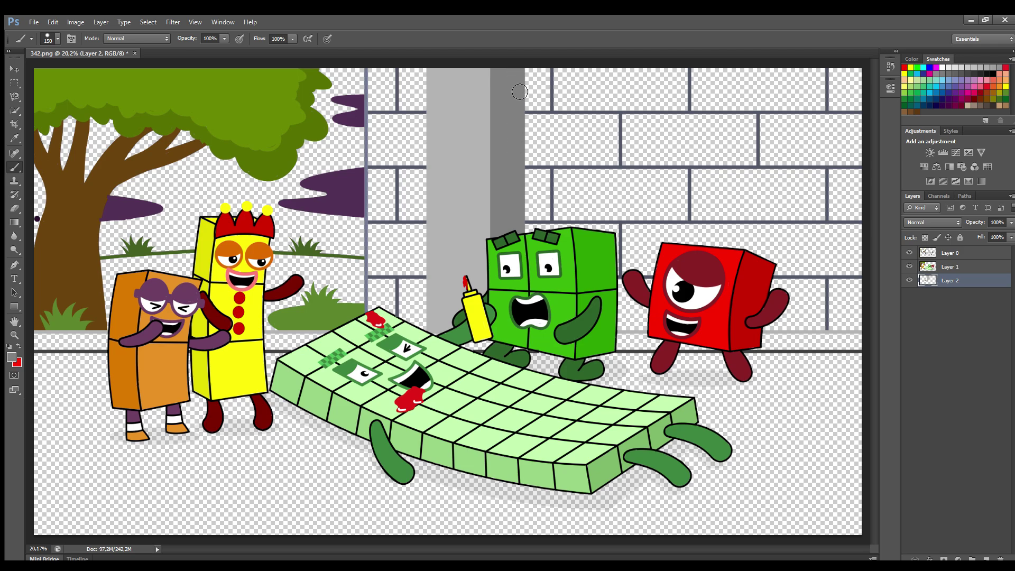
Fill the horizontal strip along the base of the wall and garden with light grey across the whole picture.
{"action": "left_click", "coordinate": [62, 352], "text": "alt"}
{"action": "left_click_drag", "start_coordinate": [71, 341], "coordinate": [62, 348]}
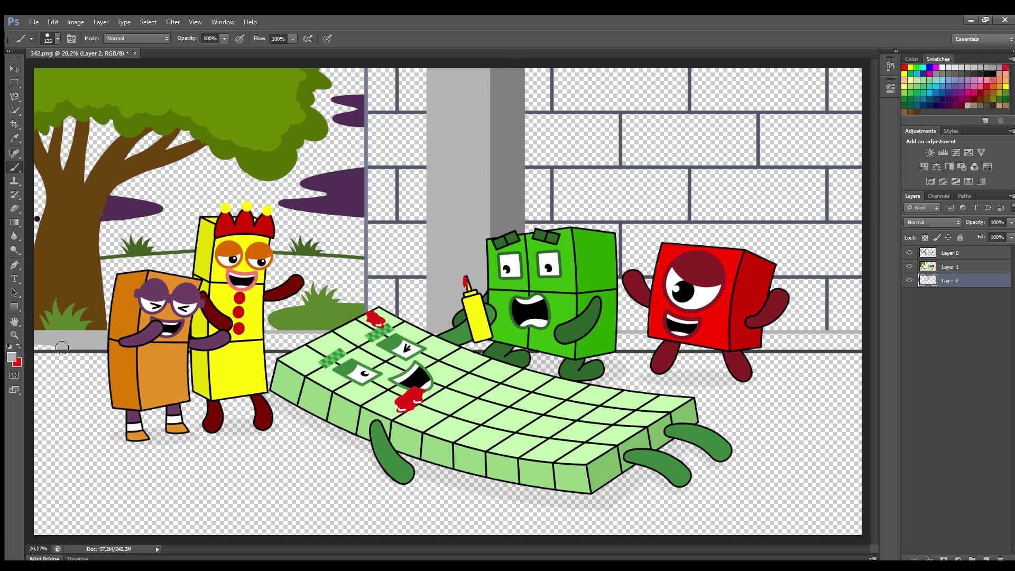
{"action": "left_click_drag", "start_coordinate": [263, 341], "coordinate": [319, 346]}
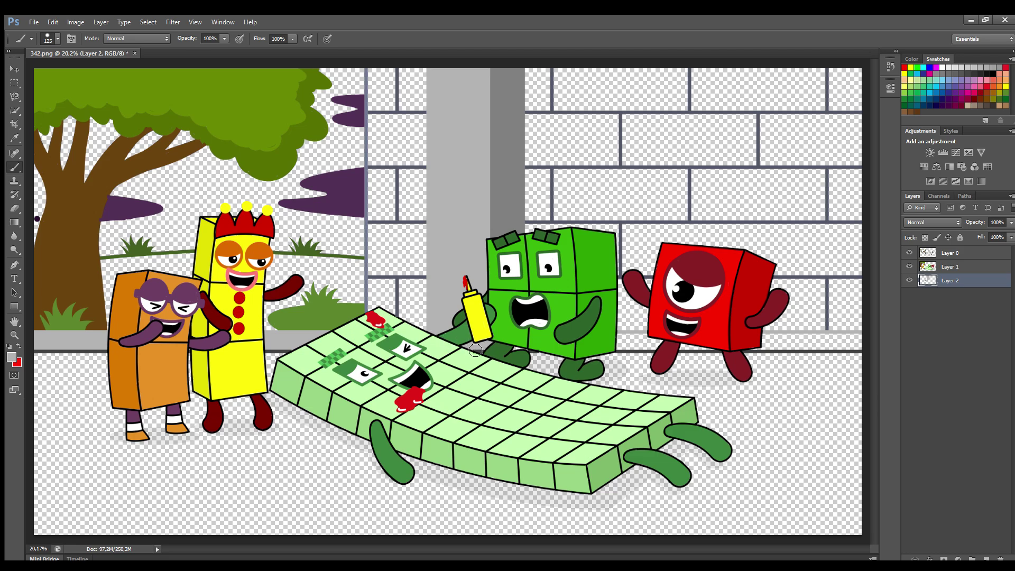
{"action": "left_click_drag", "start_coordinate": [766, 343], "coordinate": [838, 343]}
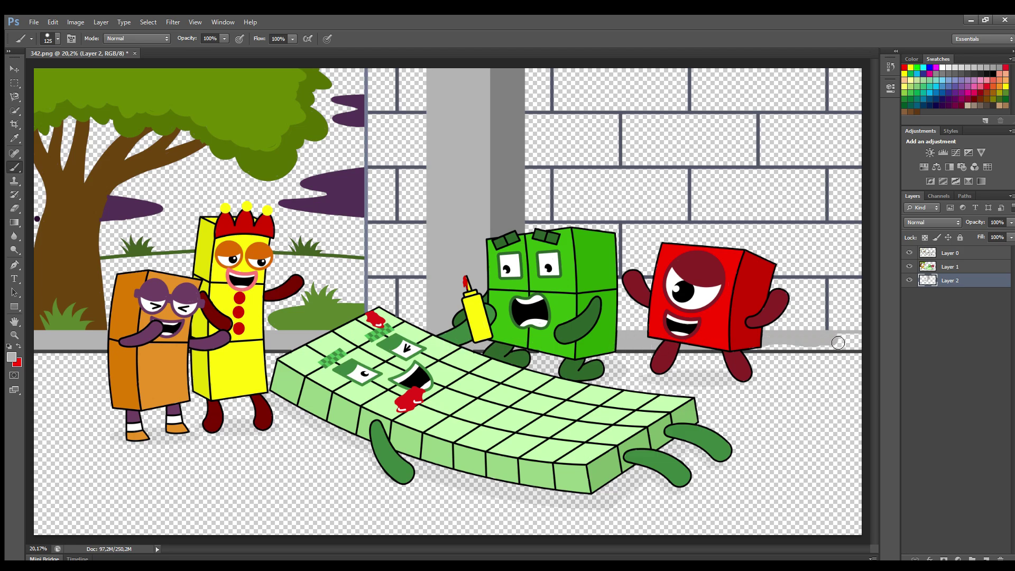
Add another layer at the bottom of the stack and fill the hill behind the characters with the sampled dark green.
{"action": "left_click", "coordinate": [984, 555]}
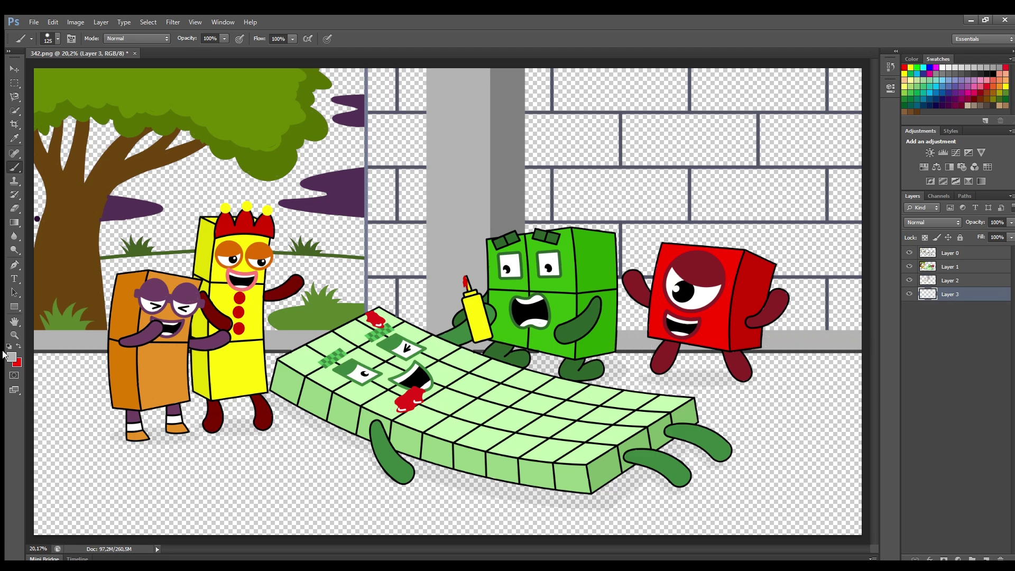
{"action": "left_click", "coordinate": [138, 248], "text": "alt"}
{"action": "mouse_move", "coordinate": [104, 263]}
{"action": "left_mouse_down"}
{"action": "mouse_move", "coordinate": [165, 263]}
{"action": "mouse_move", "coordinate": [190, 269]}
{"action": "left_mouse_up"}
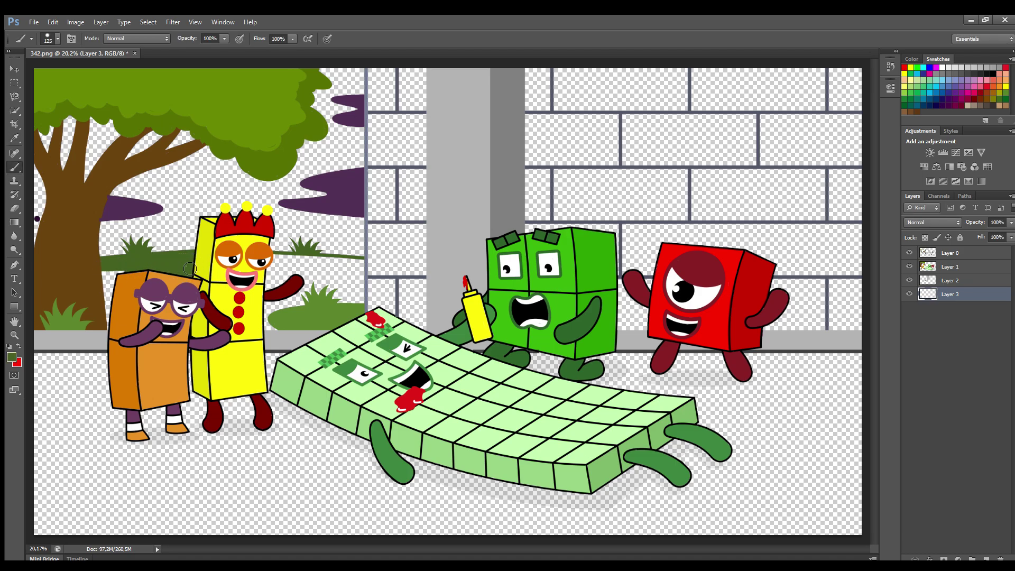
{"action": "left_click_drag", "start_coordinate": [272, 263], "coordinate": [354, 266]}
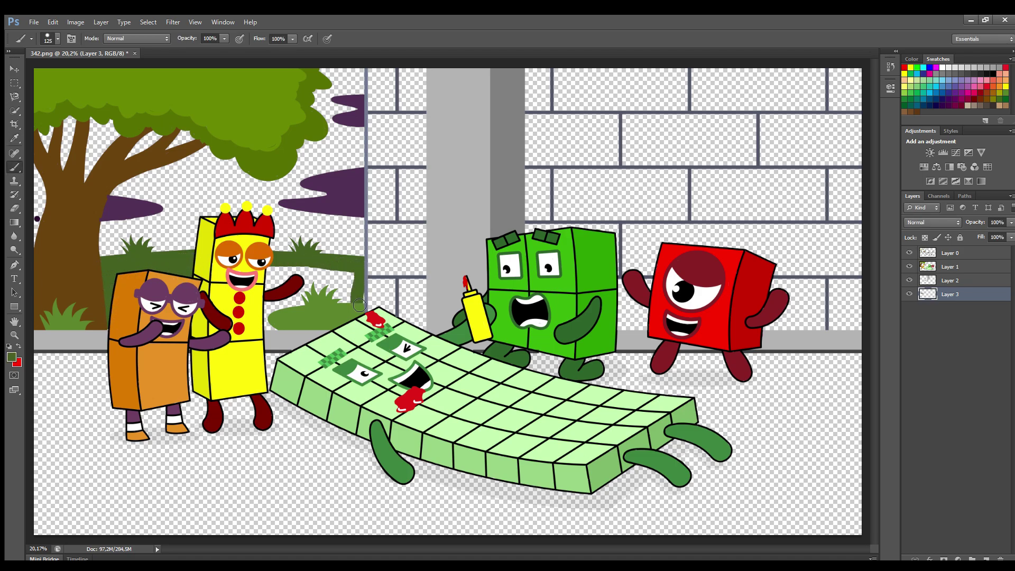
{"action": "left_click_drag", "start_coordinate": [360, 306], "coordinate": [270, 326]}
{"action": "left_click_drag", "start_coordinate": [283, 287], "coordinate": [315, 281]}
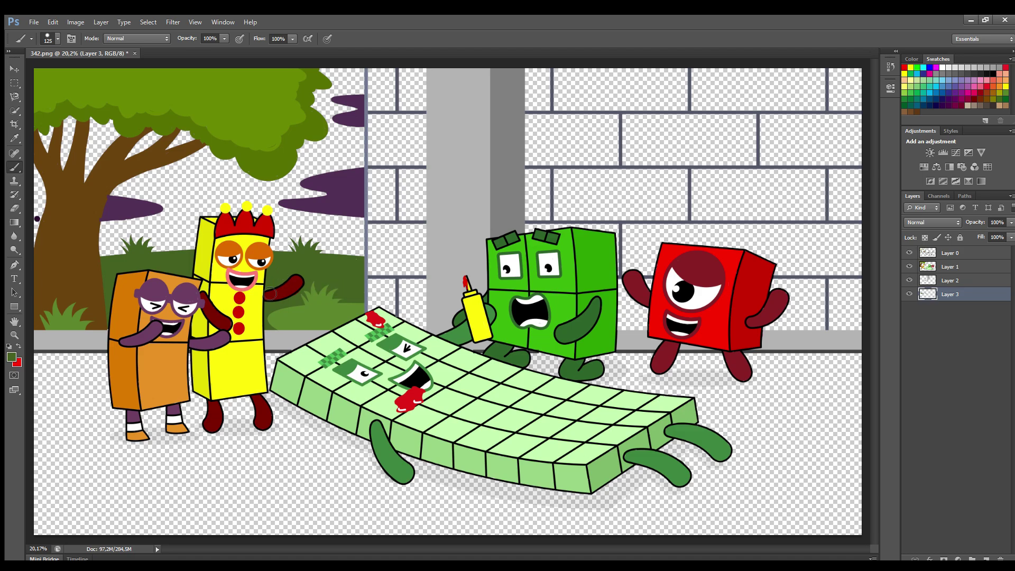
Paint the brick wall blue-grey on the garden side of the pillar and darker blue-grey behind the green and red characters.
{"action": "left_click", "coordinate": [367, 296], "text": "alt"}
{"action": "mouse_move", "coordinate": [374, 315]}
{"action": "left_mouse_down"}
{"action": "mouse_move", "coordinate": [377, 83]}
{"action": "mouse_move", "coordinate": [414, 74]}
{"action": "mouse_move", "coordinate": [429, 113]}
{"action": "mouse_move", "coordinate": [427, 316]}
{"action": "mouse_move", "coordinate": [397, 316]}
{"action": "mouse_move", "coordinate": [385, 224]}
{"action": "mouse_move", "coordinate": [389, 133]}
{"action": "mouse_move", "coordinate": [412, 82]}
{"action": "mouse_move", "coordinate": [411, 322]}
{"action": "mouse_move", "coordinate": [407, 105]}
{"action": "left_mouse_up"}
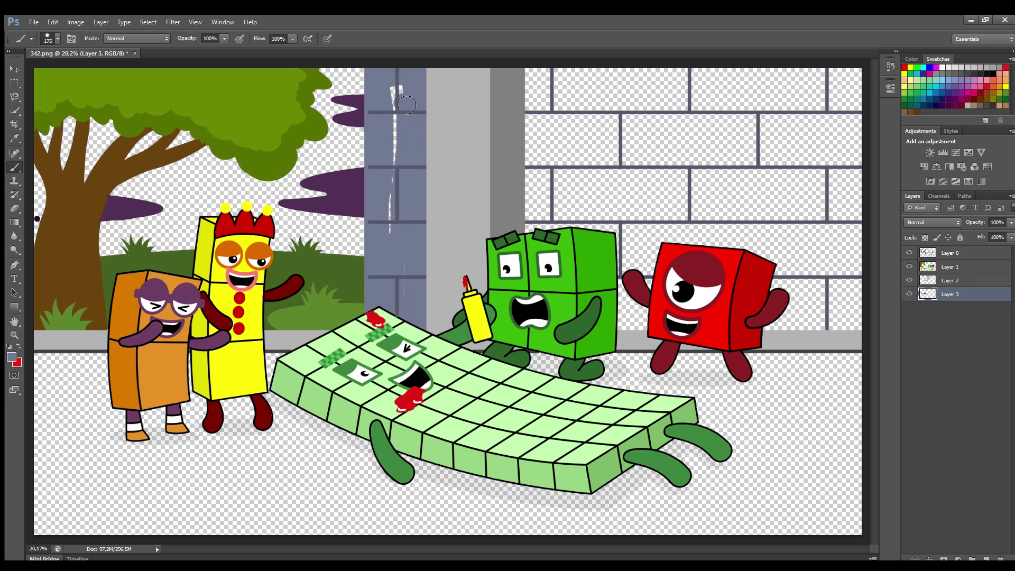
{"action": "key", "text": "i"}
{"action": "key", "text": "b"}
{"action": "mouse_move", "coordinate": [530, 70]}
{"action": "left_mouse_down"}
{"action": "mouse_move", "coordinate": [527, 211]}
{"action": "mouse_move", "coordinate": [616, 232]}
{"action": "mouse_move", "coordinate": [649, 332]}
{"action": "mouse_move", "coordinate": [646, 255]}
{"action": "mouse_move", "coordinate": [784, 260]}
{"action": "mouse_move", "coordinate": [790, 328]}
{"action": "mouse_move", "coordinate": [831, 312]}
{"action": "mouse_move", "coordinate": [791, 294]}
{"action": "mouse_move", "coordinate": [857, 254]}
{"action": "mouse_move", "coordinate": [751, 236]}
{"action": "mouse_move", "coordinate": [590, 251]}
{"action": "mouse_move", "coordinate": [847, 245]}
{"action": "mouse_move", "coordinate": [682, 212]}
{"action": "mouse_move", "coordinate": [852, 209]}
{"action": "mouse_move", "coordinate": [541, 182]}
{"action": "mouse_move", "coordinate": [683, 196]}
{"action": "left_mouse_up"}
{"action": "key", "text": "bracketright"}
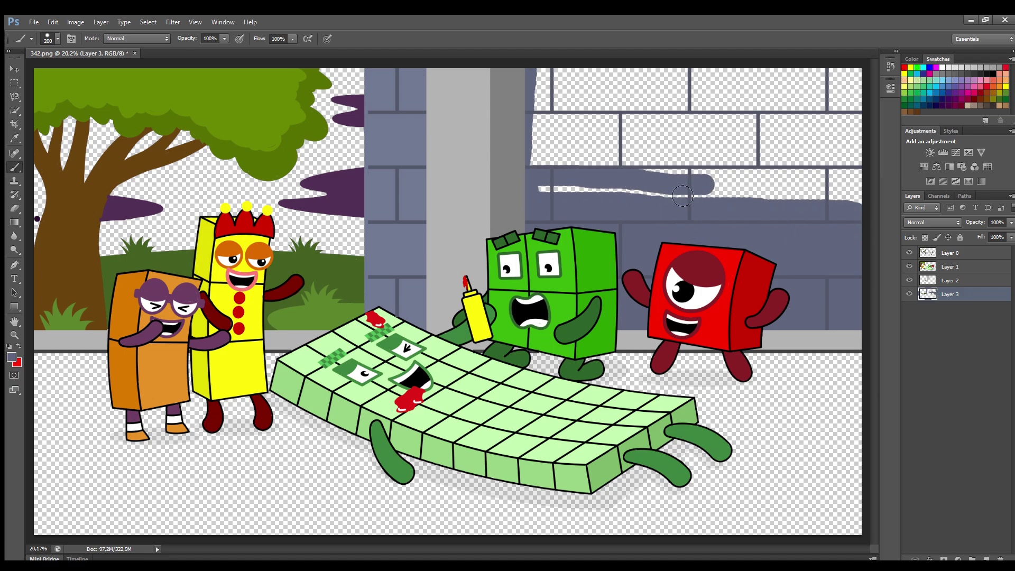
{"action": "mouse_move", "coordinate": [577, 197]}
{"action": "left_mouse_down"}
{"action": "mouse_move", "coordinate": [876, 204]}
{"action": "mouse_move", "coordinate": [802, 185]}
{"action": "mouse_move", "coordinate": [637, 182]}
{"action": "mouse_move", "coordinate": [545, 164]}
{"action": "mouse_move", "coordinate": [843, 166]}
{"action": "mouse_move", "coordinate": [827, 149]}
{"action": "mouse_move", "coordinate": [553, 150]}
{"action": "mouse_move", "coordinate": [618, 133]}
{"action": "mouse_move", "coordinate": [863, 131]}
{"action": "mouse_move", "coordinate": [849, 85]}
{"action": "mouse_move", "coordinate": [591, 83]}
{"action": "mouse_move", "coordinate": [547, 111]}
{"action": "mouse_move", "coordinate": [608, 100]}
{"action": "mouse_move", "coordinate": [617, 115]}
{"action": "mouse_move", "coordinate": [782, 113]}
{"action": "mouse_move", "coordinate": [603, 108]}
{"action": "left_mouse_up"}
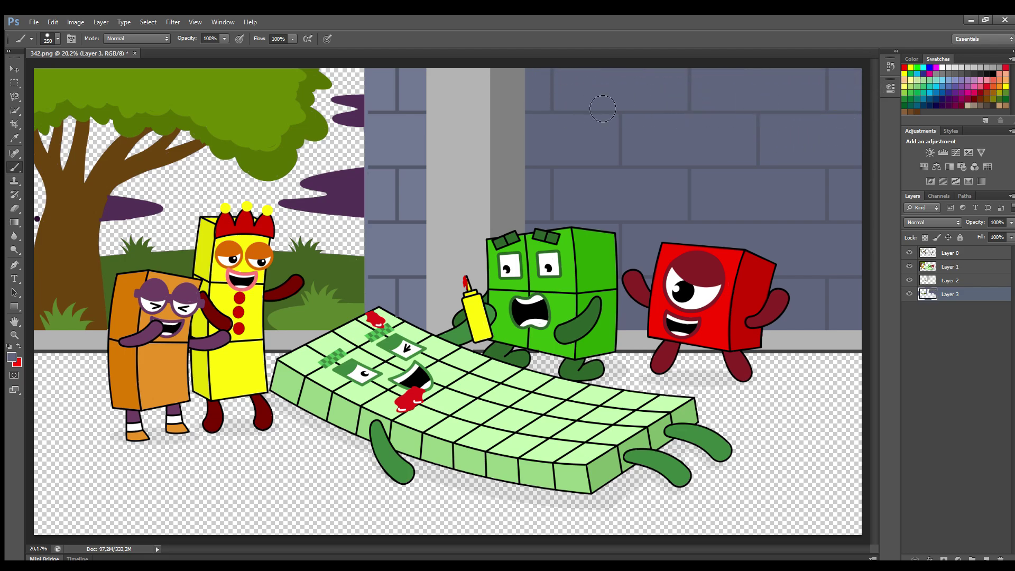
Add a new layer at the bottom of the stack and paint a pale yellow moon with a soft glow beside the tree.
{"action": "left_click", "coordinate": [985, 559]}
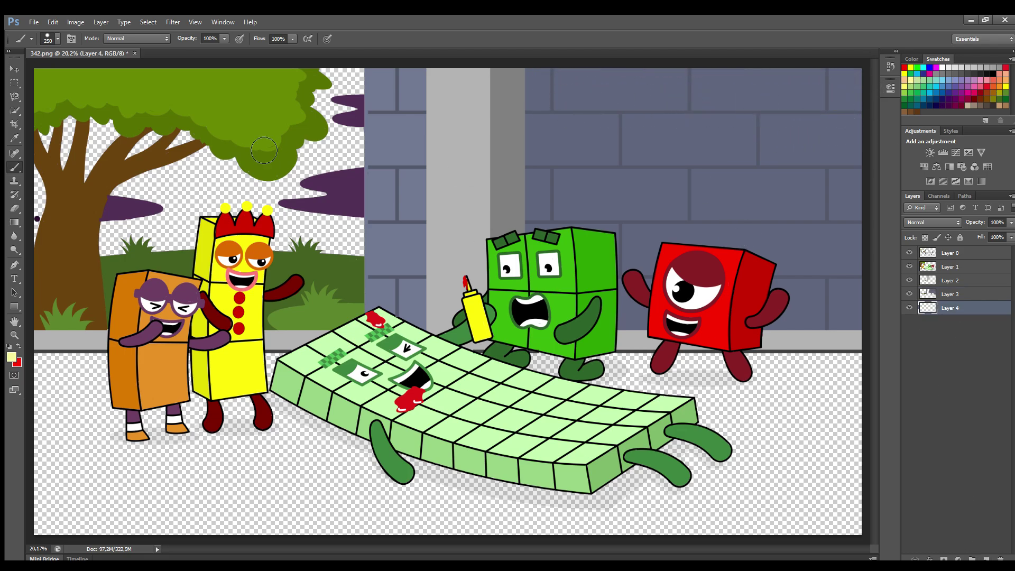
{"action": "left_click", "coordinate": [328, 132]}
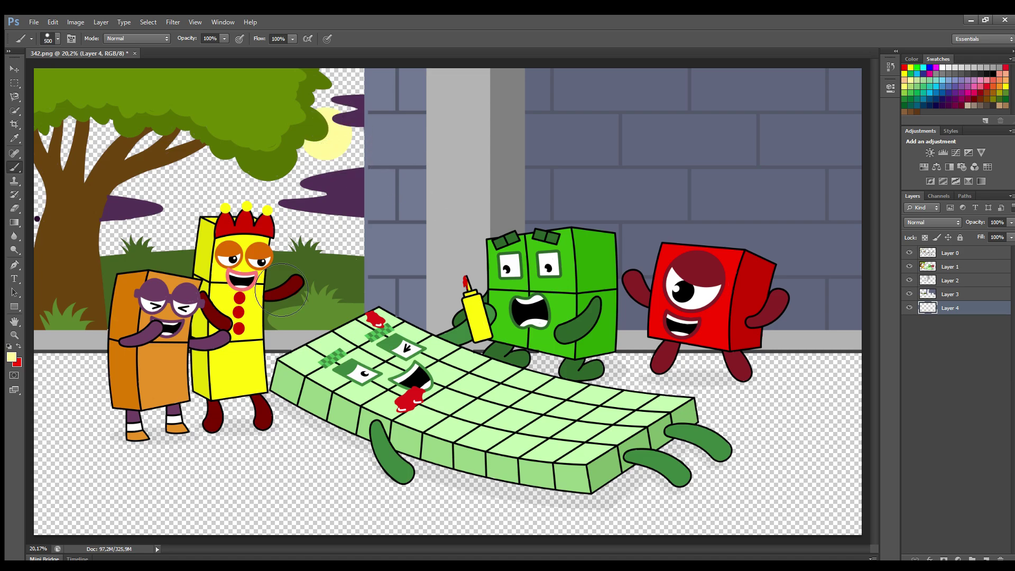
{"action": "key", "text": "bracketright"}
{"action": "key", "text": "bracketright"}
{"action": "key", "text": "bracketright"}
{"action": "key", "text": "bracketright"}
{"action": "key", "text": "bracketright"}
{"action": "key", "text": "bracketright"}
{"action": "key", "text": "bracketright"}
{"action": "key", "text": "bracketright"}
{"action": "key", "text": "bracketright"}
{"action": "left_click", "coordinate": [339, 143]}
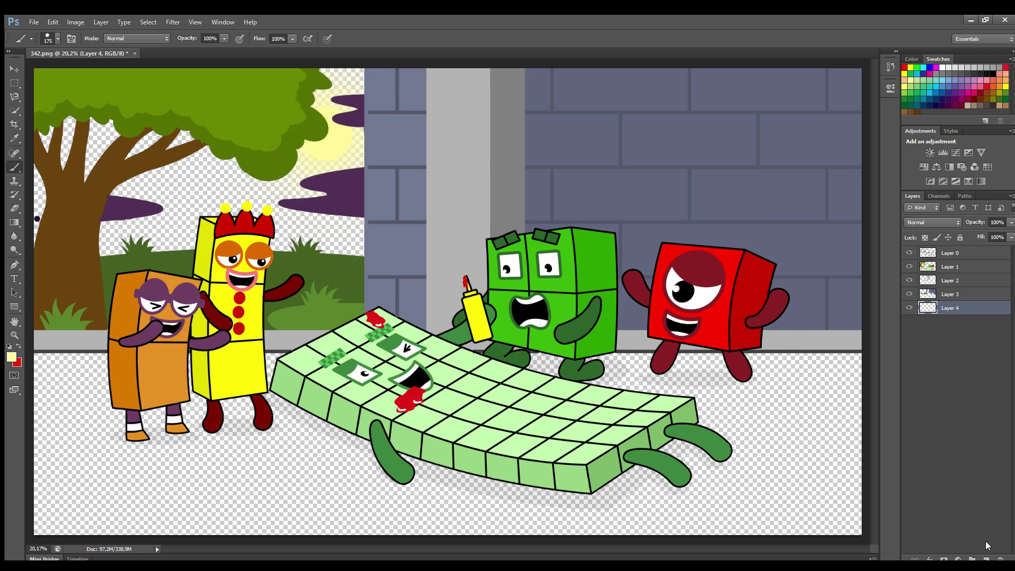
Add another bottom layer and paint the sky behind the tree, clouds and moon with the sampled dark purple.
{"action": "left_click", "coordinate": [986, 559]}
{"action": "left_click", "coordinate": [38, 221], "text": "alt"}
{"action": "left_click_drag", "start_coordinate": [40, 254], "coordinate": [45, 207]}
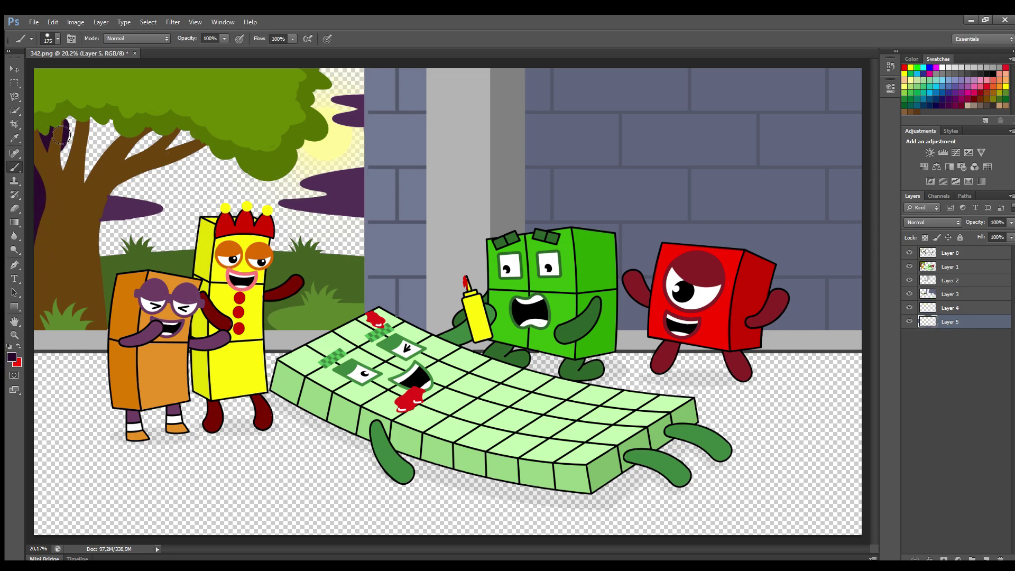
{"action": "mouse_move", "coordinate": [61, 136]}
{"action": "left_mouse_down"}
{"action": "mouse_move", "coordinate": [100, 139]}
{"action": "mouse_move", "coordinate": [98, 162]}
{"action": "mouse_move", "coordinate": [173, 155]}
{"action": "mouse_move", "coordinate": [127, 200]}
{"action": "mouse_move", "coordinate": [133, 260]}
{"action": "mouse_move", "coordinate": [176, 246]}
{"action": "mouse_move", "coordinate": [151, 236]}
{"action": "mouse_move", "coordinate": [270, 219]}
{"action": "mouse_move", "coordinate": [296, 255]}
{"action": "mouse_move", "coordinate": [373, 253]}
{"action": "mouse_move", "coordinate": [307, 227]}
{"action": "mouse_move", "coordinate": [355, 228]}
{"action": "mouse_move", "coordinate": [311, 217]}
{"action": "mouse_move", "coordinate": [302, 191]}
{"action": "mouse_move", "coordinate": [362, 169]}
{"action": "mouse_move", "coordinate": [301, 180]}
{"action": "left_mouse_up"}
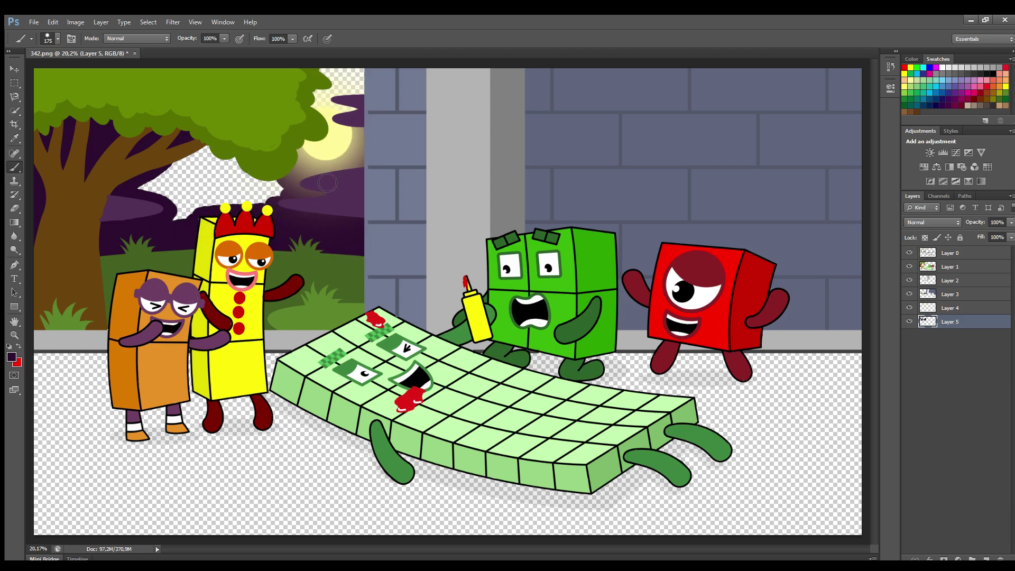
{"action": "left_click_drag", "start_coordinate": [355, 75], "coordinate": [339, 92]}
Fill the remaining gap in the dark purple sky and dot small glowing pale yellow stars across it.
{"action": "key", "text": "bracketright"}
{"action": "key", "text": "bracketright"}
{"action": "mouse_move", "coordinate": [249, 170]}
{"action": "left_mouse_down"}
{"action": "mouse_move", "coordinate": [159, 185]}
{"action": "mouse_move", "coordinate": [275, 204]}
{"action": "mouse_move", "coordinate": [184, 228]}
{"action": "left_mouse_up"}
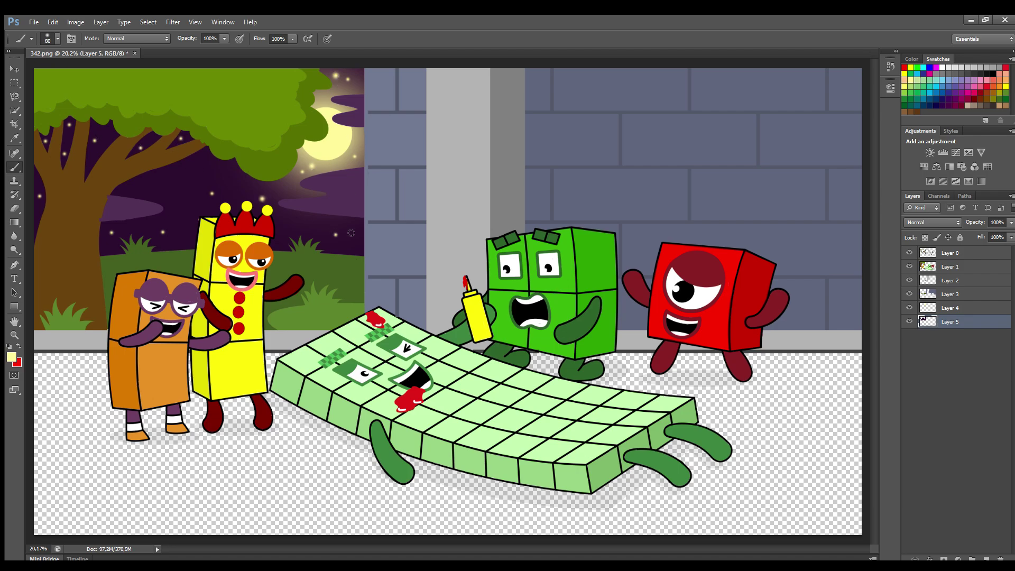
{"action": "key", "text": "v"}
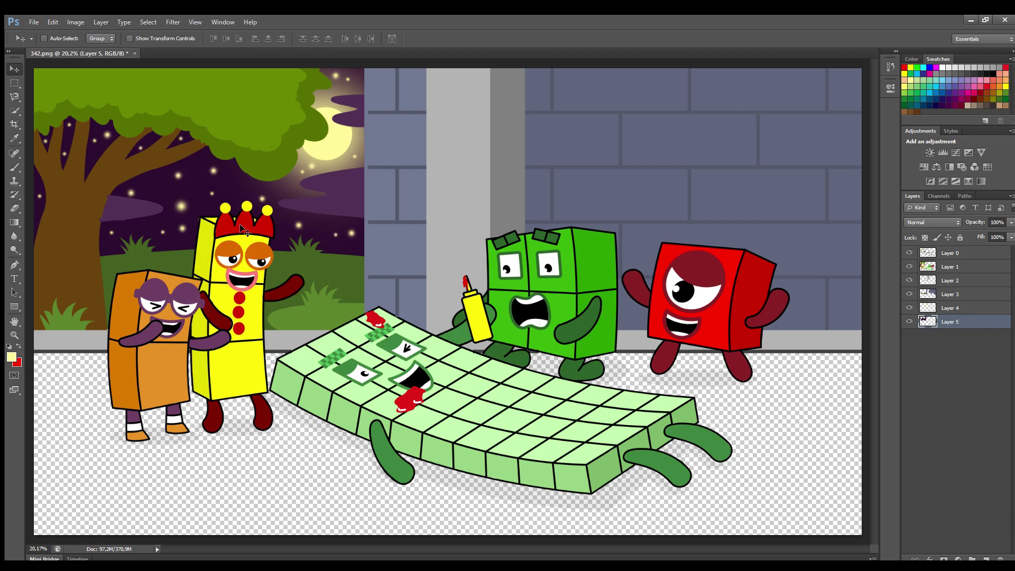
Add a new layer at the bottom of the stack, fill the whole ground beneath the characters with dark grey, and deselect the layer.
{"action": "key", "text": "ctrl+shift+alt+n"}
{"action": "key", "text": "b"}
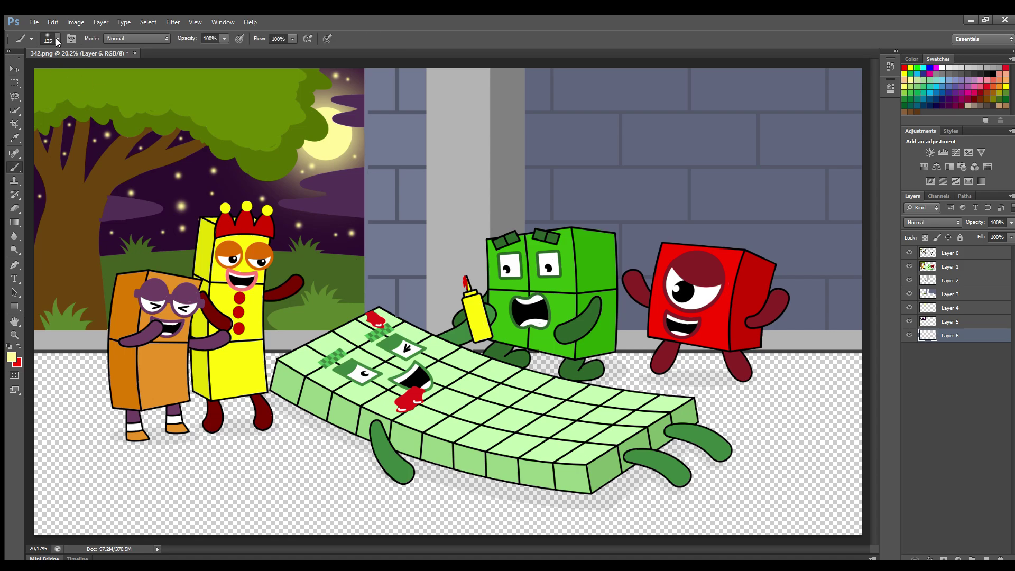
{"action": "left_click", "coordinate": [466, 431], "text": "alt"}
{"action": "key", "text": "bracketright"}
{"action": "key", "text": "bracketright"}
{"action": "key", "text": "bracketright"}
{"action": "key", "text": "bracketright"}
{"action": "key", "text": "bracketright"}
{"action": "key", "text": "bracketright"}
{"action": "mouse_move", "coordinate": [52, 371]}
{"action": "left_mouse_down"}
{"action": "mouse_move", "coordinate": [55, 524]}
{"action": "mouse_move", "coordinate": [793, 526]}
{"action": "mouse_move", "coordinate": [861, 491]}
{"action": "mouse_move", "coordinate": [642, 476]}
{"action": "mouse_move", "coordinate": [826, 500]}
{"action": "mouse_move", "coordinate": [492, 502]}
{"action": "mouse_move", "coordinate": [196, 370]}
{"action": "mouse_move", "coordinate": [297, 450]}
{"action": "mouse_move", "coordinate": [578, 529]}
{"action": "mouse_move", "coordinate": [132, 505]}
{"action": "mouse_move", "coordinate": [68, 413]}
{"action": "mouse_move", "coordinate": [100, 381]}
{"action": "mouse_move", "coordinate": [89, 460]}
{"action": "mouse_move", "coordinate": [391, 497]}
{"action": "mouse_move", "coordinate": [116, 476]}
{"action": "mouse_move", "coordinate": [508, 375]}
{"action": "mouse_move", "coordinate": [572, 276]}
{"action": "mouse_move", "coordinate": [672, 392]}
{"action": "mouse_move", "coordinate": [820, 370]}
{"action": "mouse_move", "coordinate": [688, 407]}
{"action": "mouse_move", "coordinate": [776, 436]}
{"action": "mouse_move", "coordinate": [700, 428]}
{"action": "left_mouse_up"}
{"action": "key", "text": "v"}
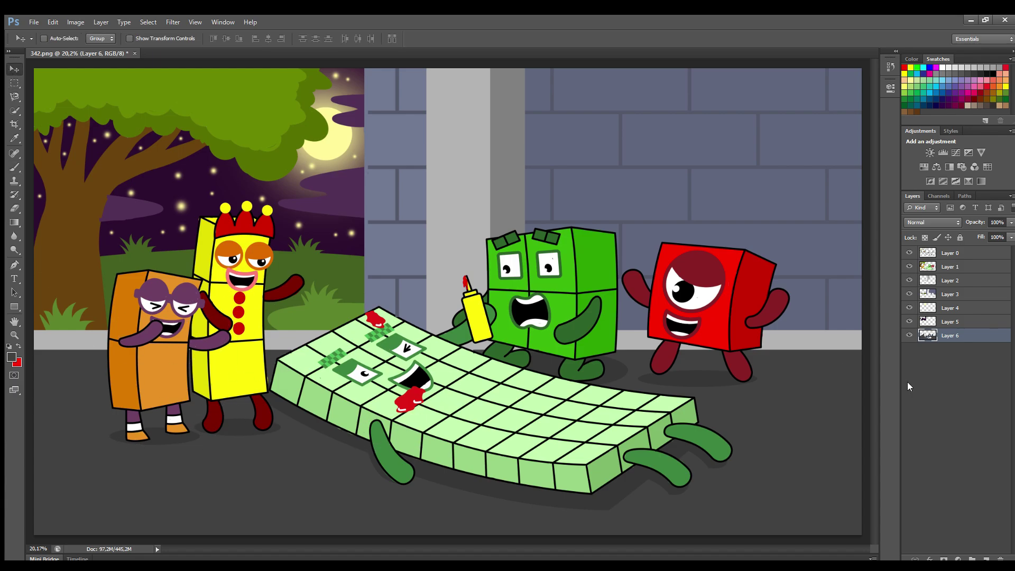
{"action": "left_click", "coordinate": [939, 392]}
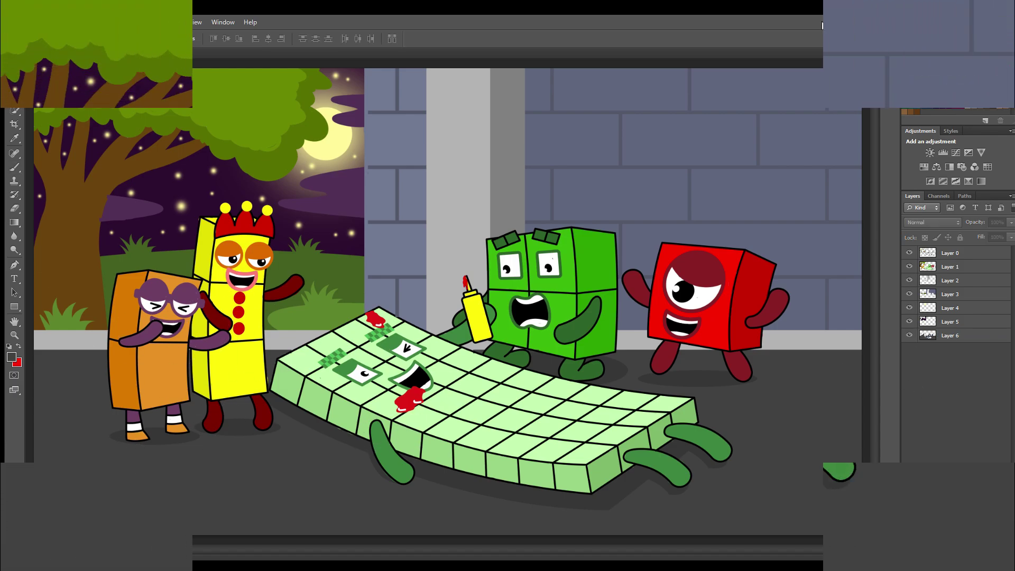